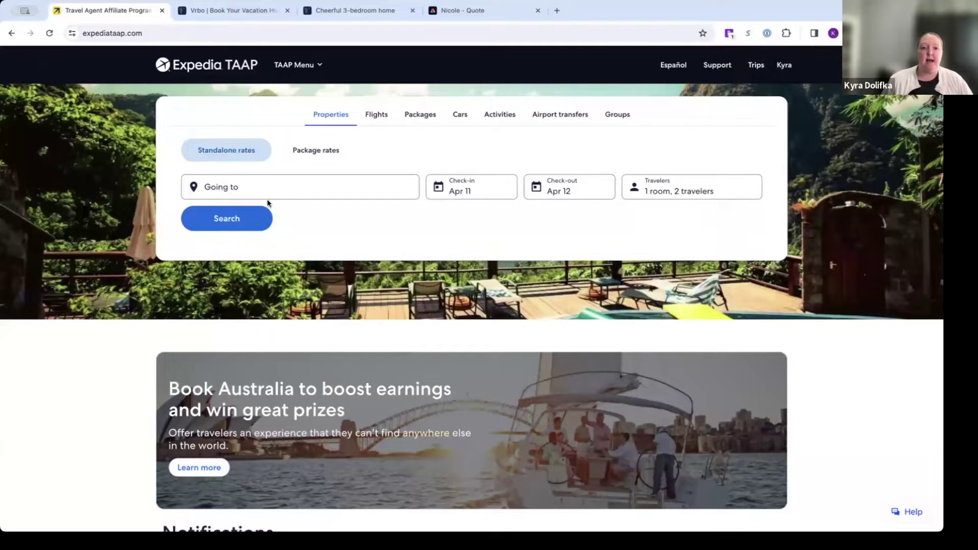
Set the destination to San Antonio with check-in Sep 1 and check-out Sep 5
click(279, 191)
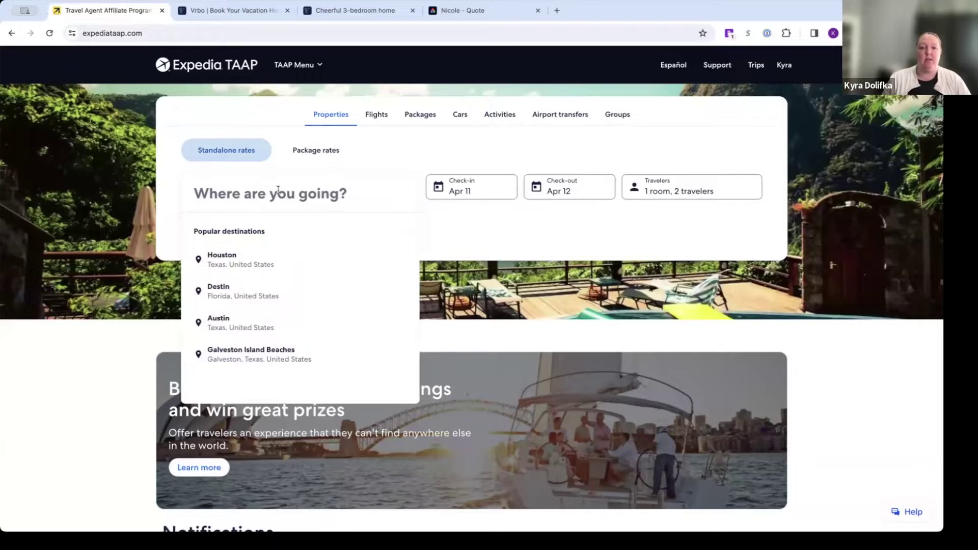
text(san)
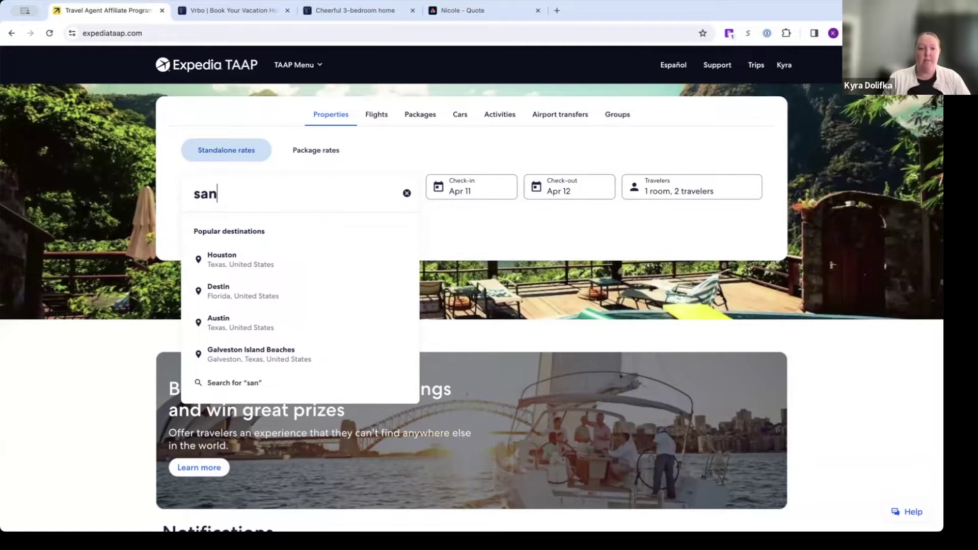
text( anto)
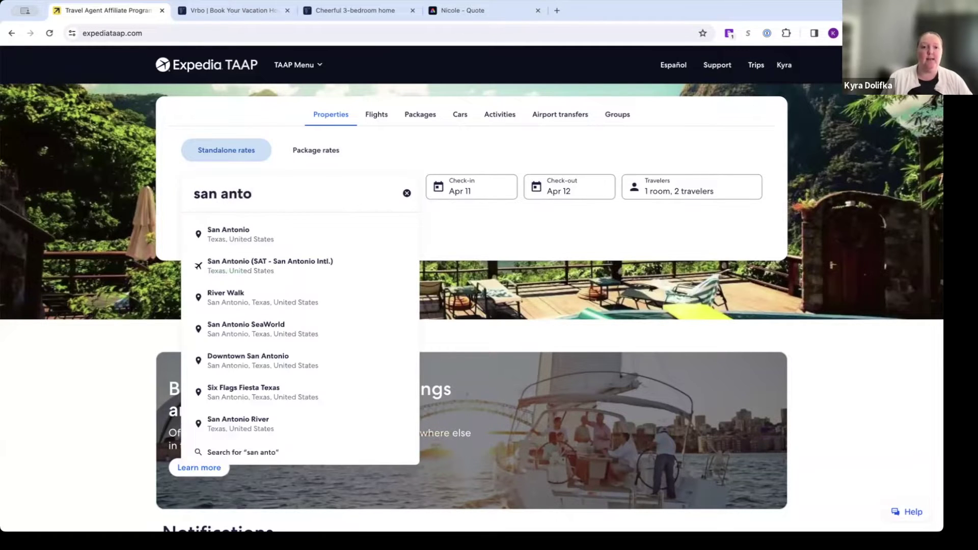
click(288, 233)
click(479, 192)
click(818, 223)
click(818, 223)
click(818, 222)
click(818, 222)
click(647, 263)
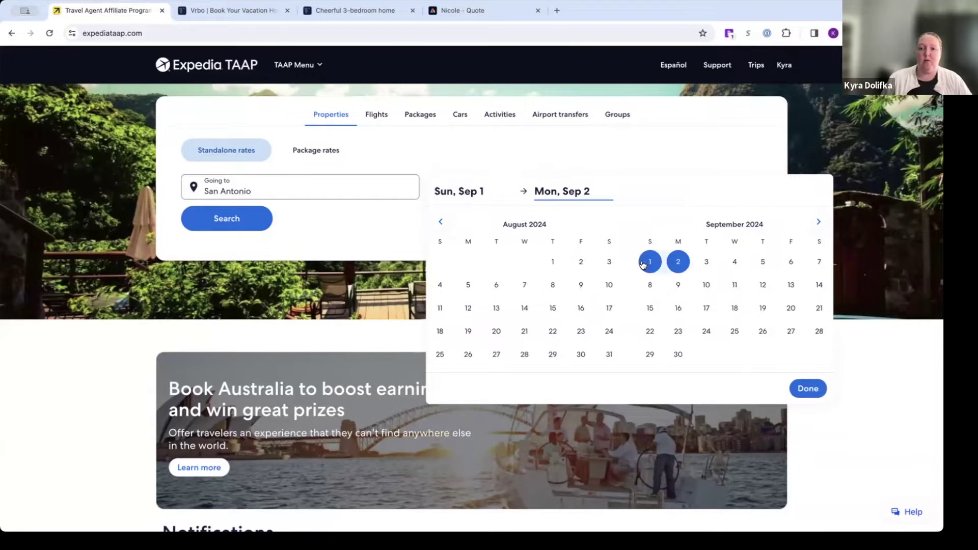
click(762, 263)
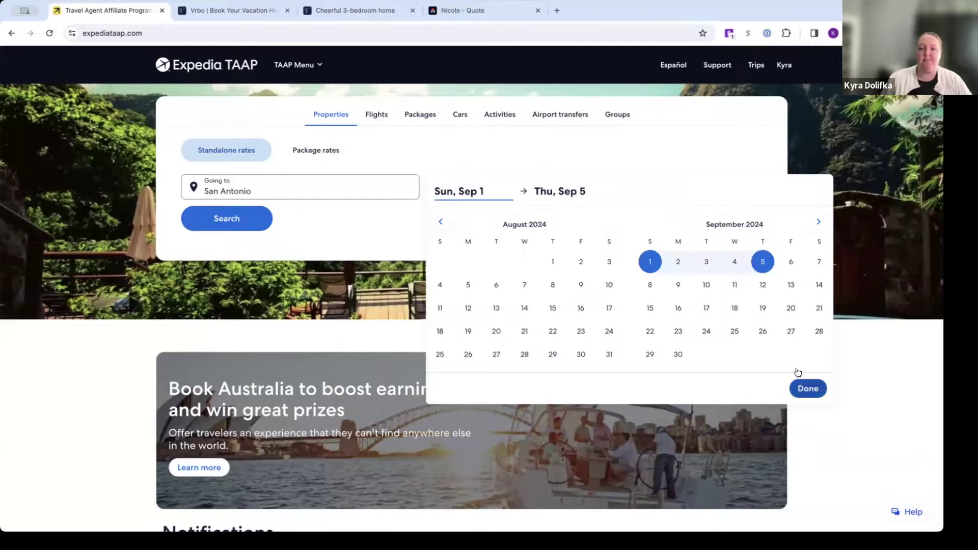
click(800, 388)
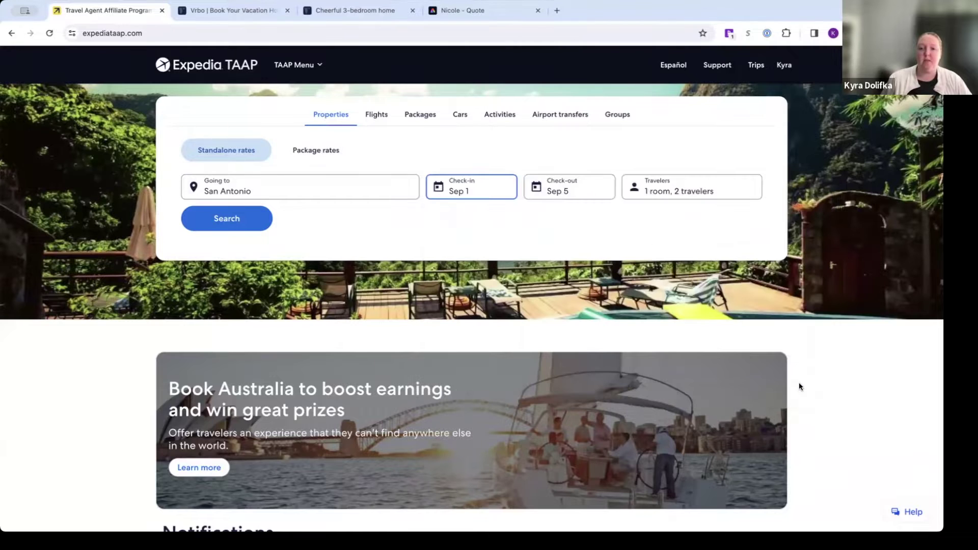
Set 4 adults and 2 children aged 12, then run the property search
click(699, 195)
click(743, 264)
click(743, 264)
click(741, 289)
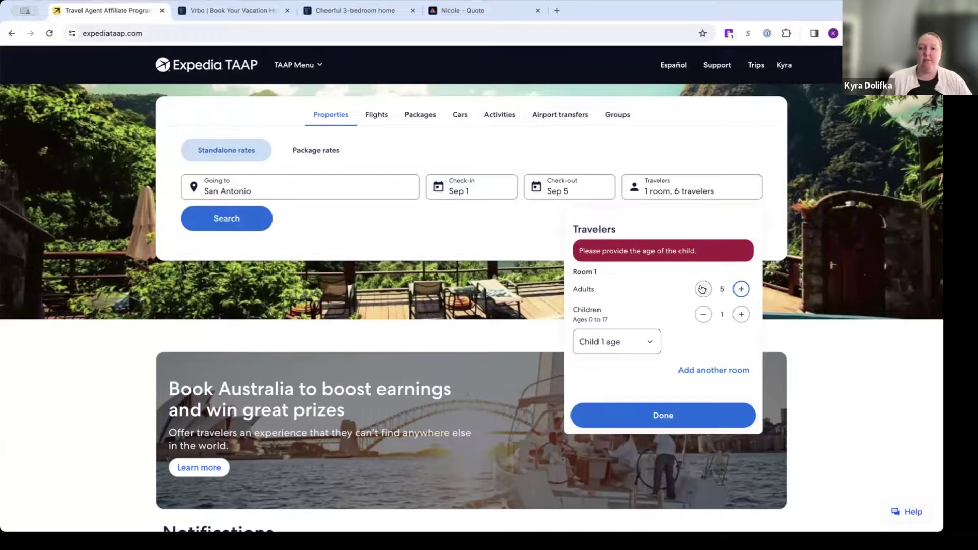
click(742, 315)
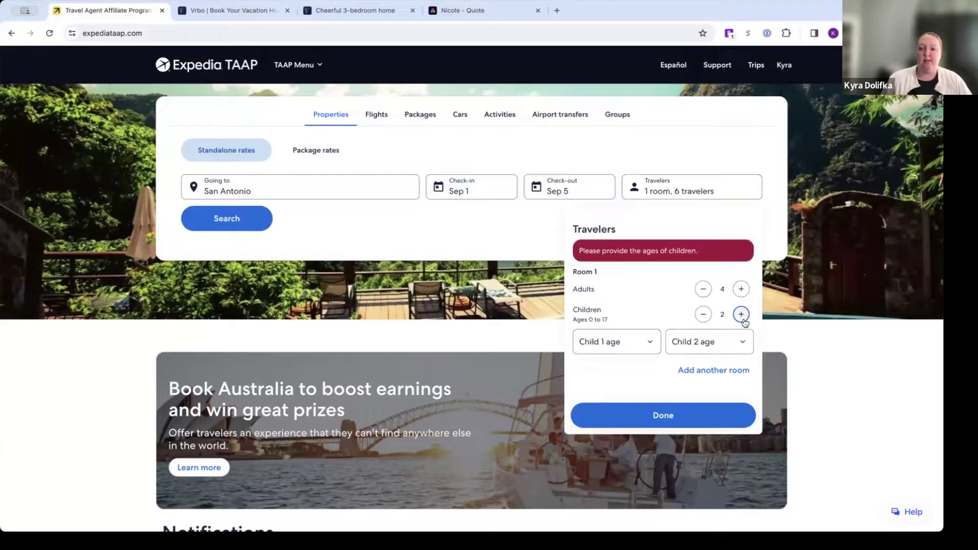
click(594, 344)
click(609, 507)
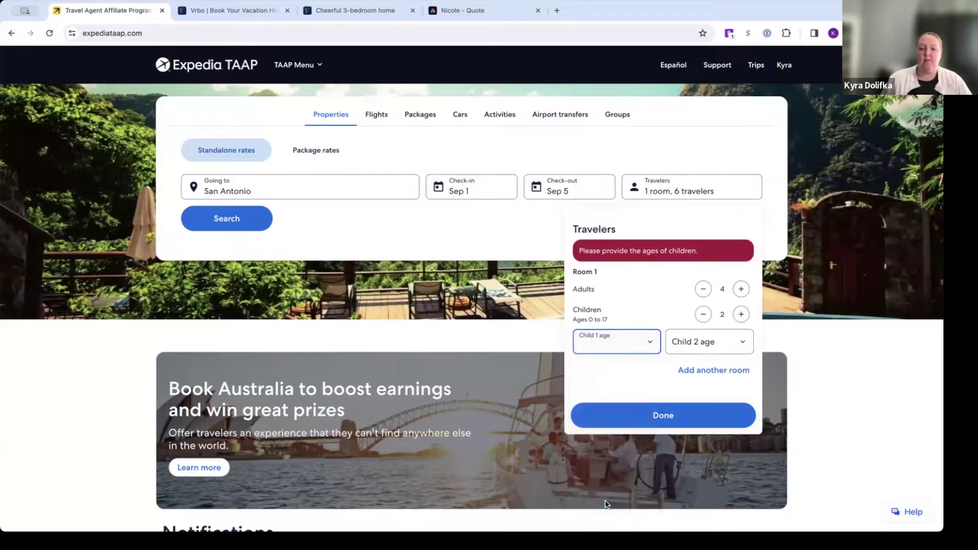
click(703, 342)
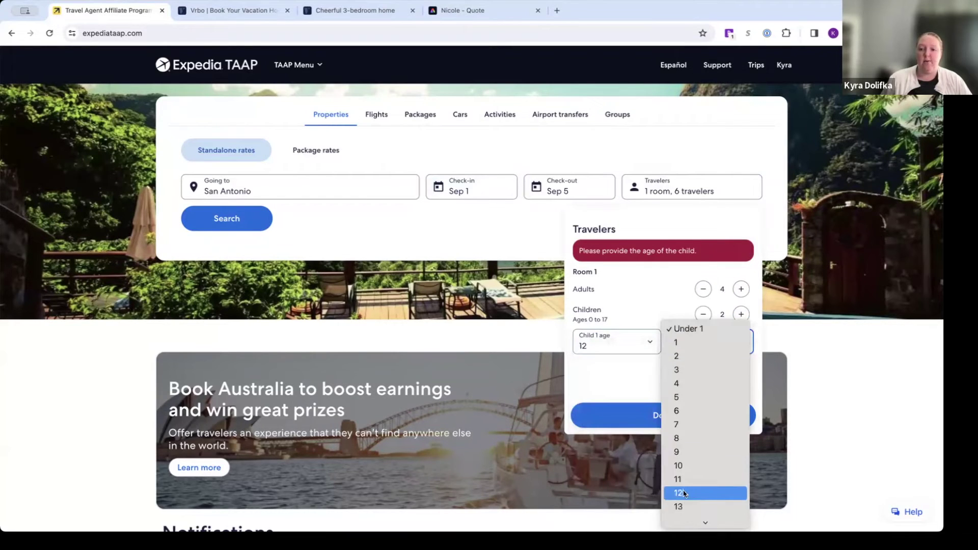
click(684, 493)
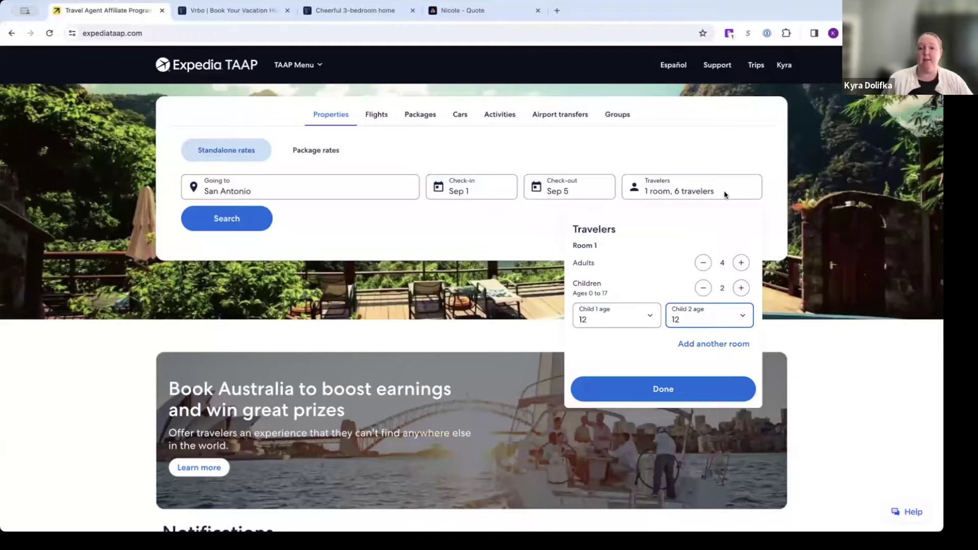
click(656, 391)
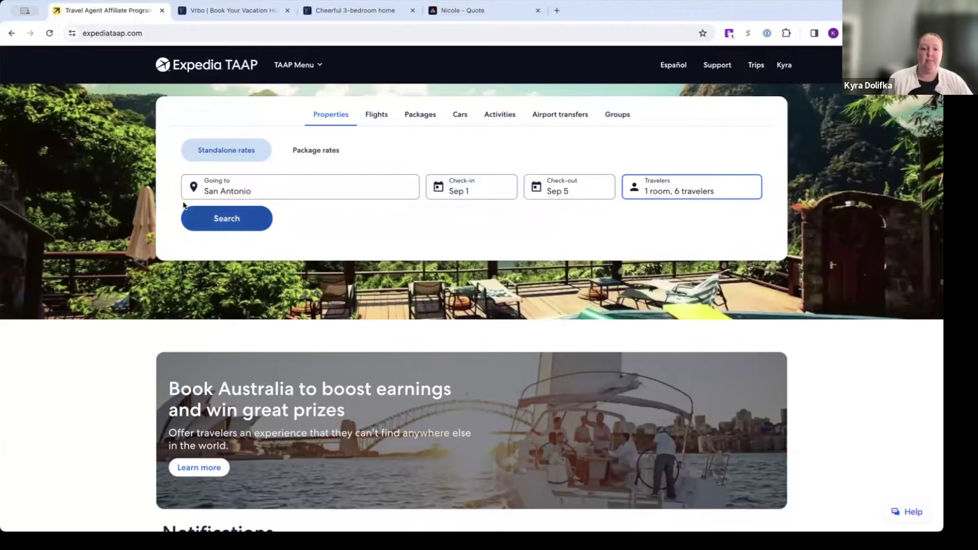
click(229, 221)
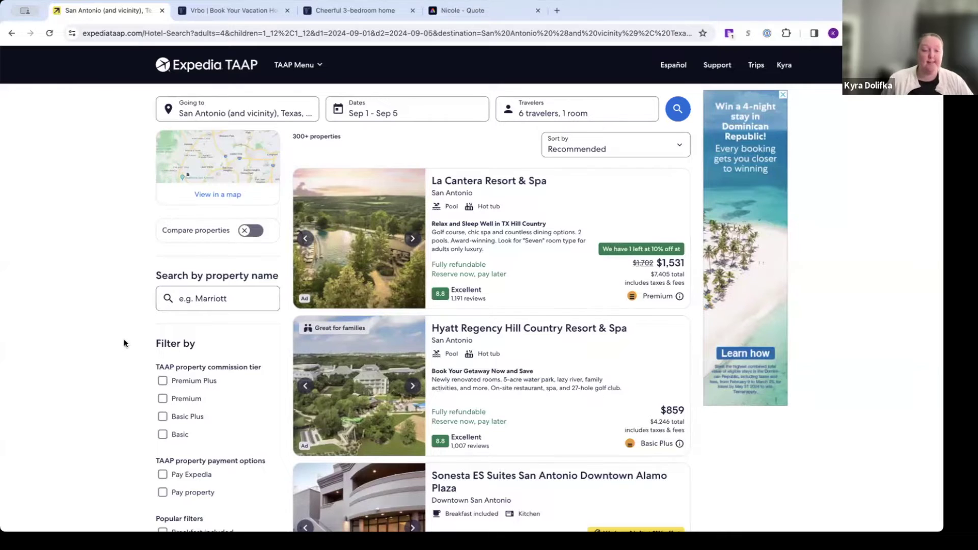
Scroll the results to Hyatt Place San Antonio - Riverwalk ($154) and SpringHill Suites ($109)
scroll(125, 344, down, 1)
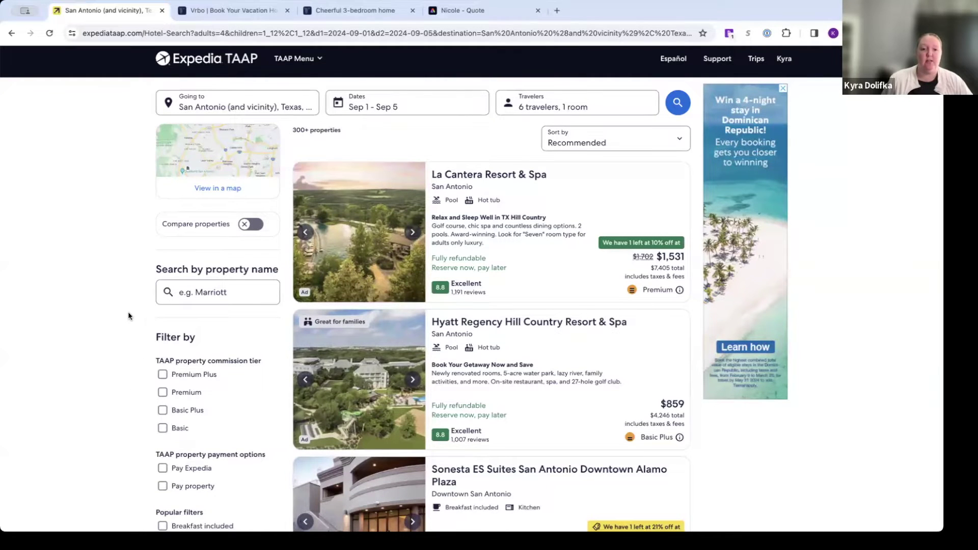
scroll(99, 498, down, 5)
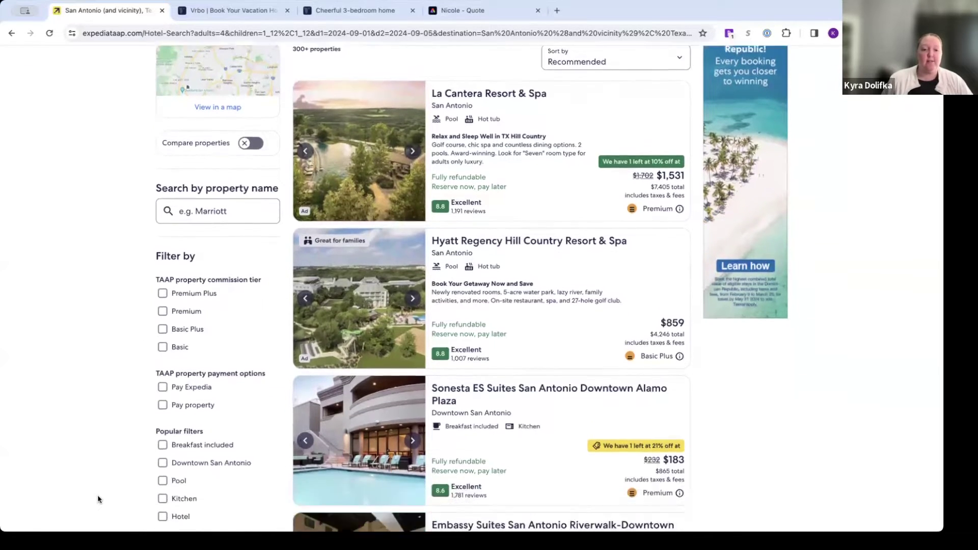
scroll(99, 498, down, 10)
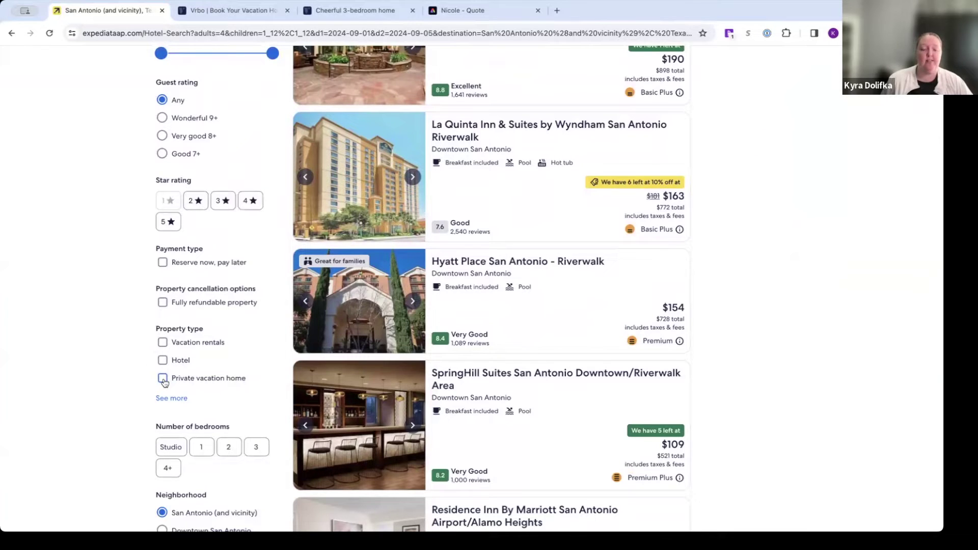
Apply the Private vacation home property type and 3 bedrooms filters
click(163, 379)
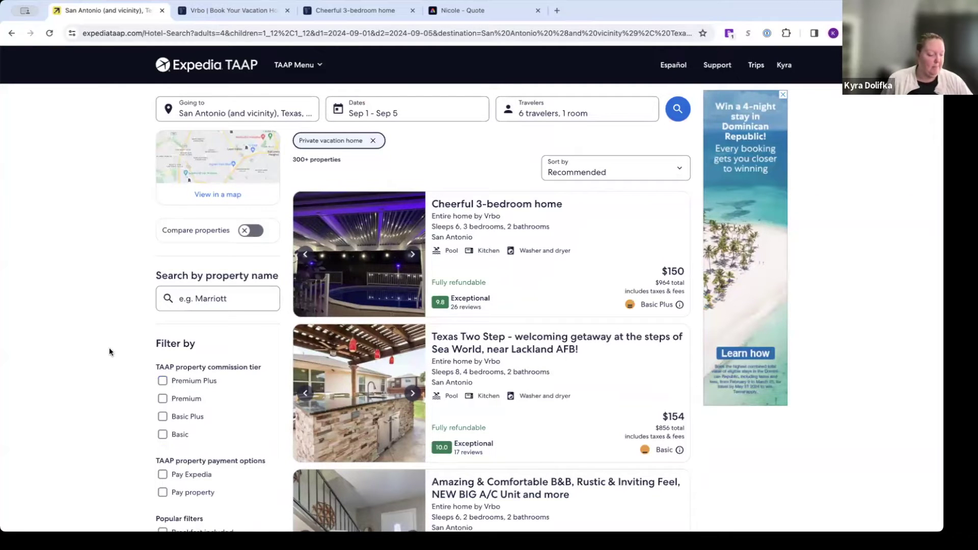
scroll(109, 350, down, 8)
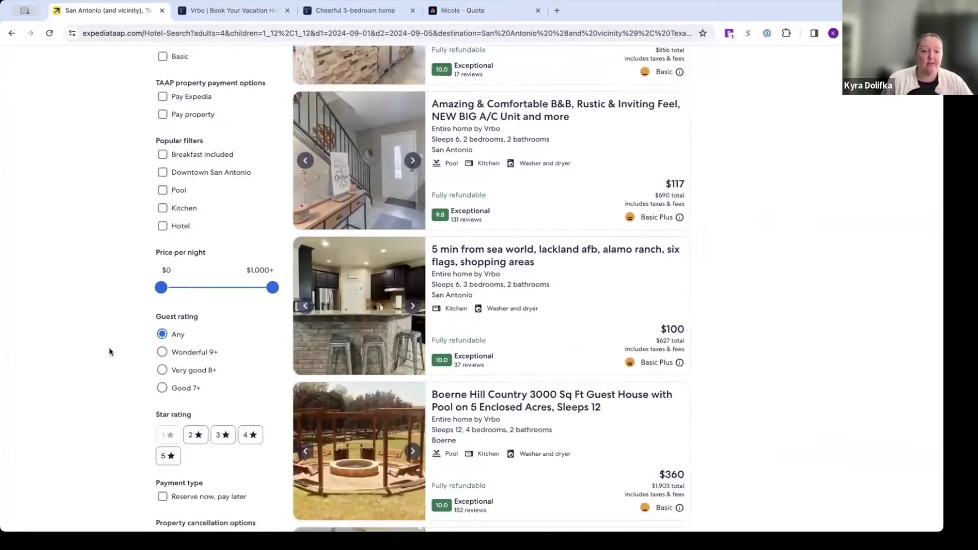
scroll(109, 348, down, 6)
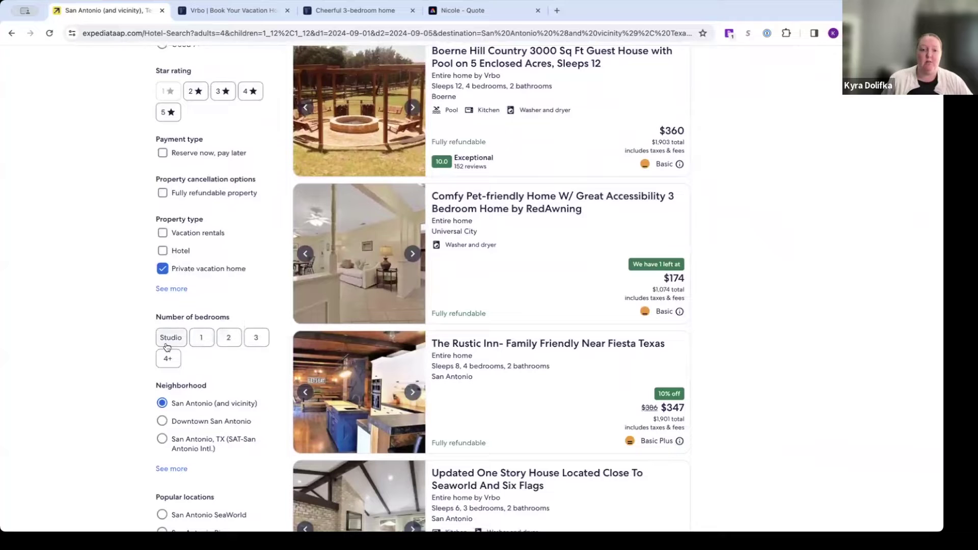
click(260, 342)
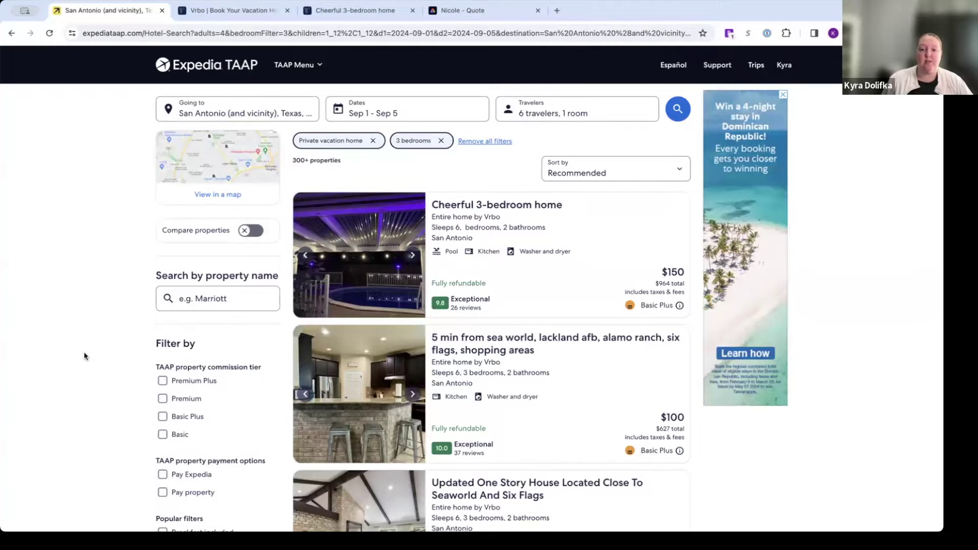
Add the Pool amenity filter from the expanded amenities list, leaving 92 properties
scroll(84, 356, down, 12)
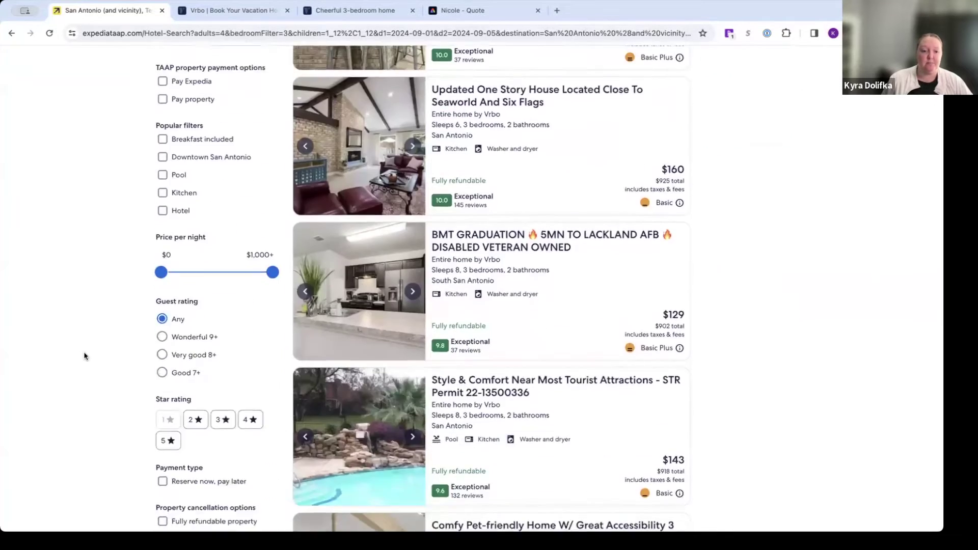
scroll(85, 356, down, 6)
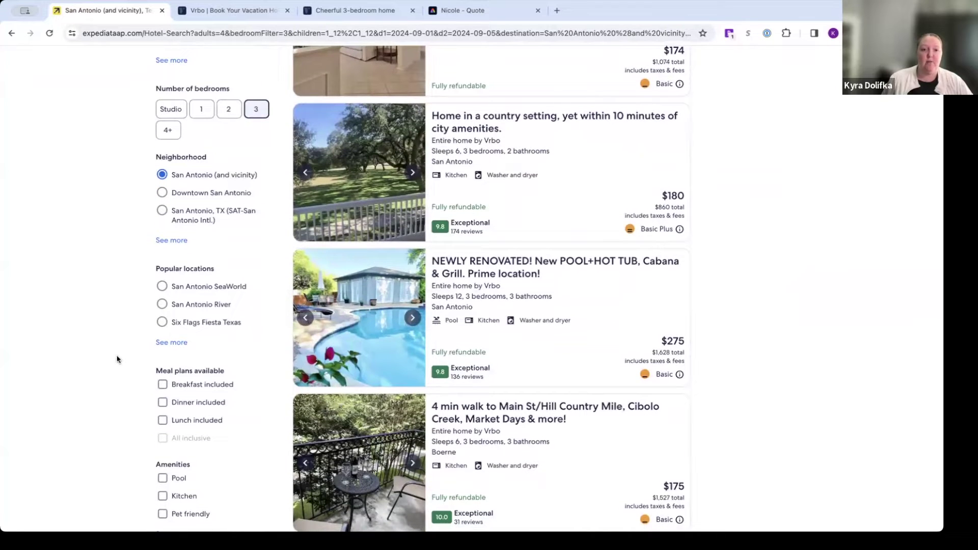
scroll(111, 249, down, 3)
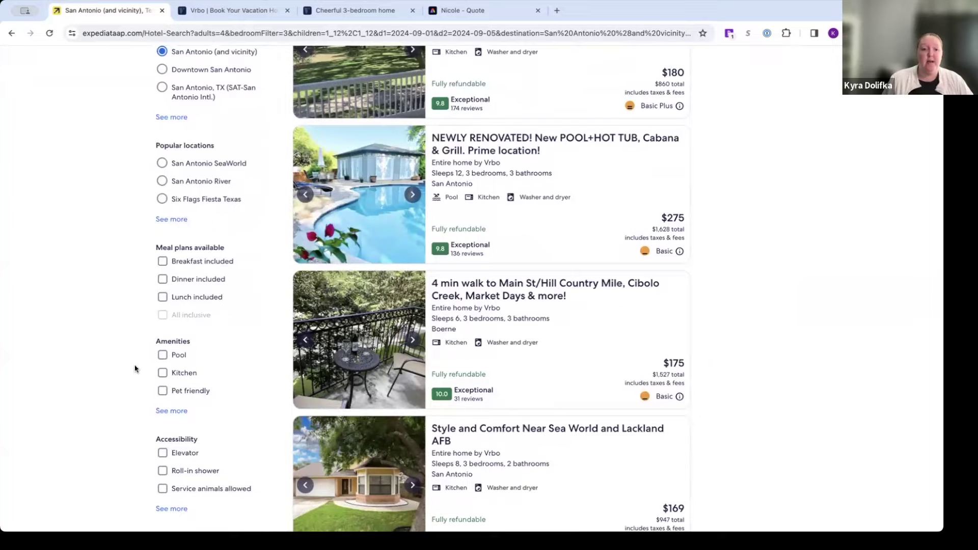
scroll(162, 416, down, 1)
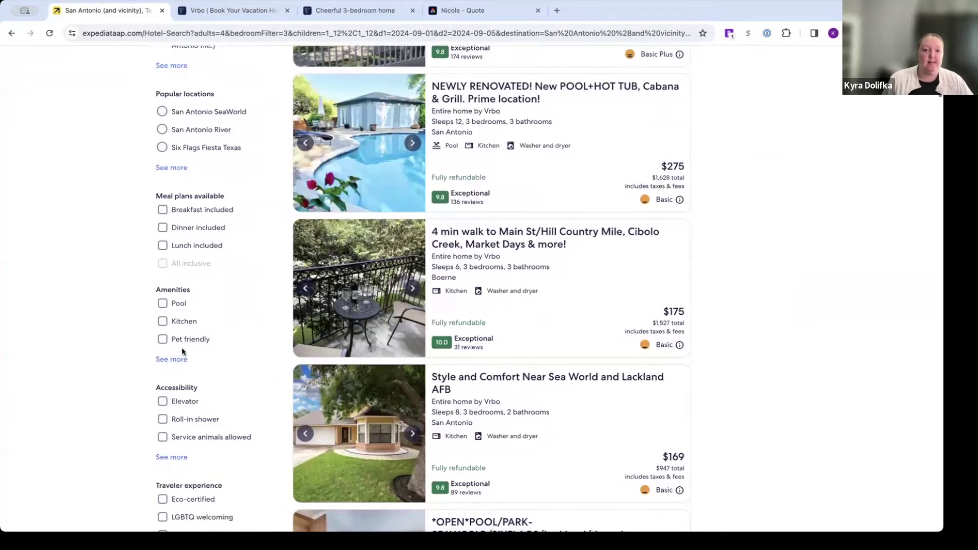
click(179, 362)
scroll(182, 370, down, 3)
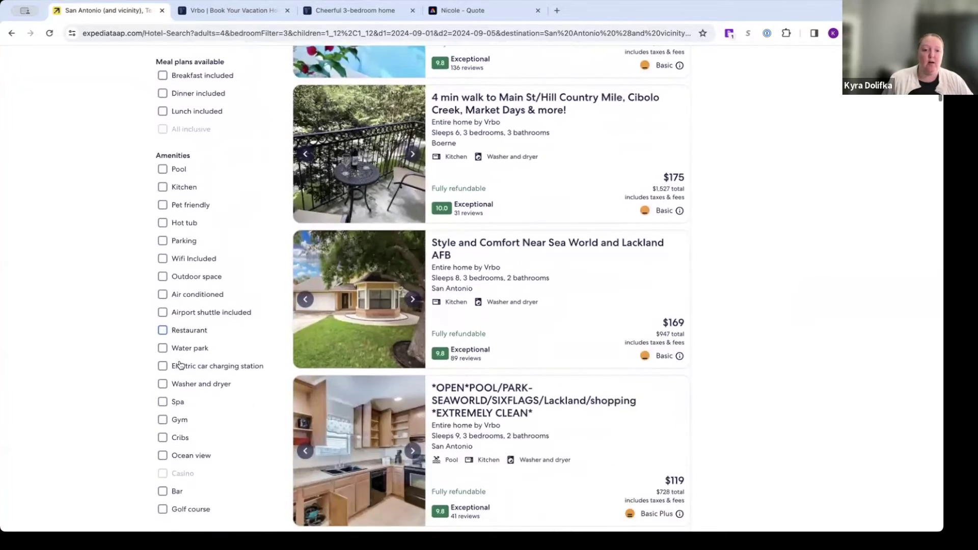
scroll(98, 417, down, 1)
scroll(99, 417, up, 1)
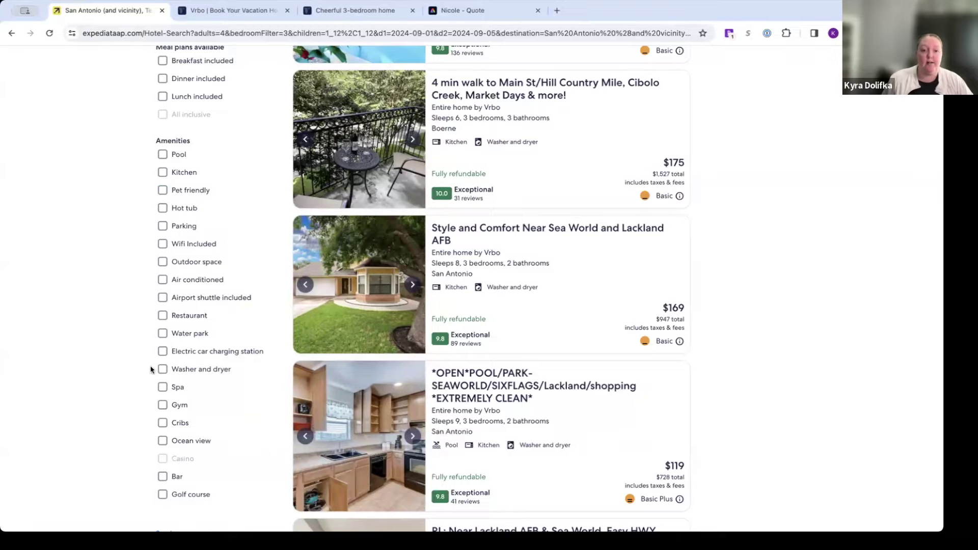
click(163, 155)
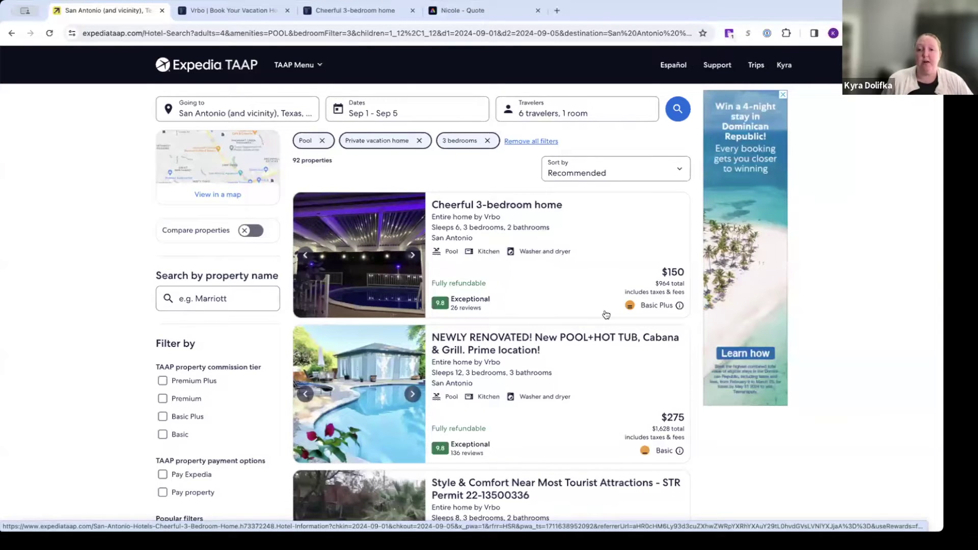
Open the Cheerful 3-bedroom home in a new tab and browse all its photos
click(556, 212)
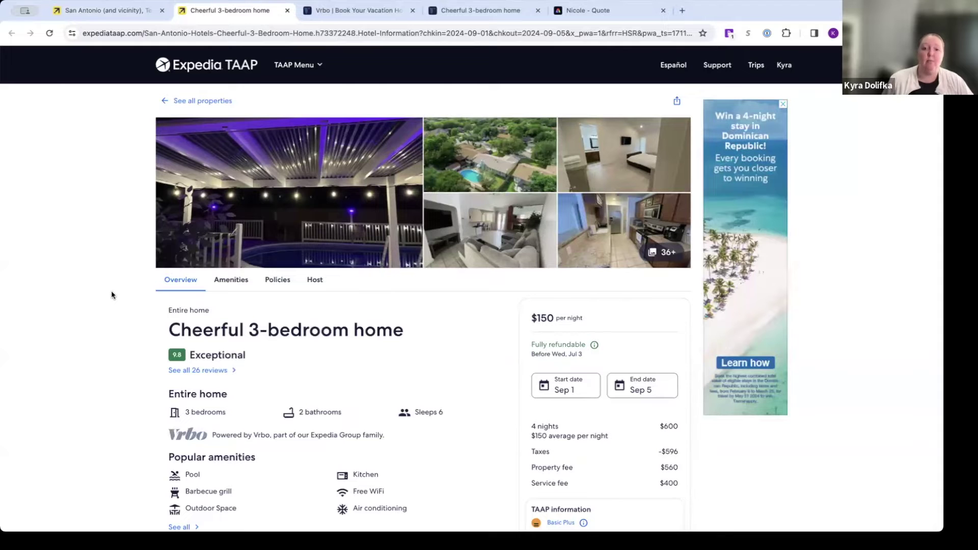
click(300, 185)
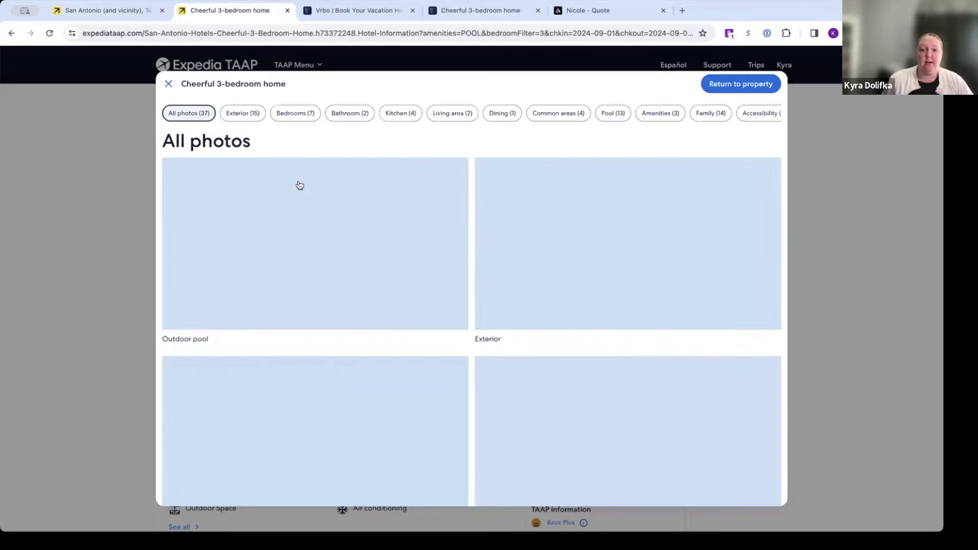
scroll(336, 299, down, 7)
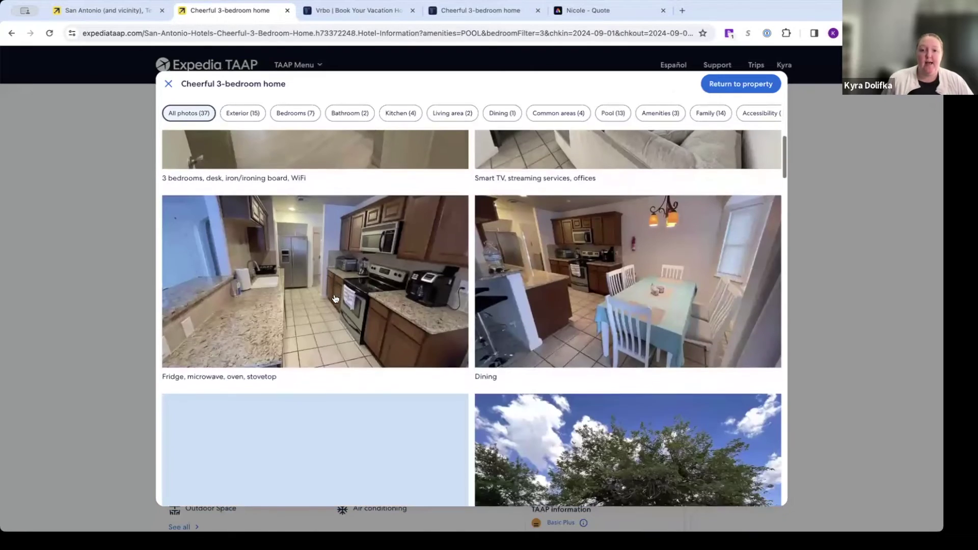
scroll(335, 299, down, 15)
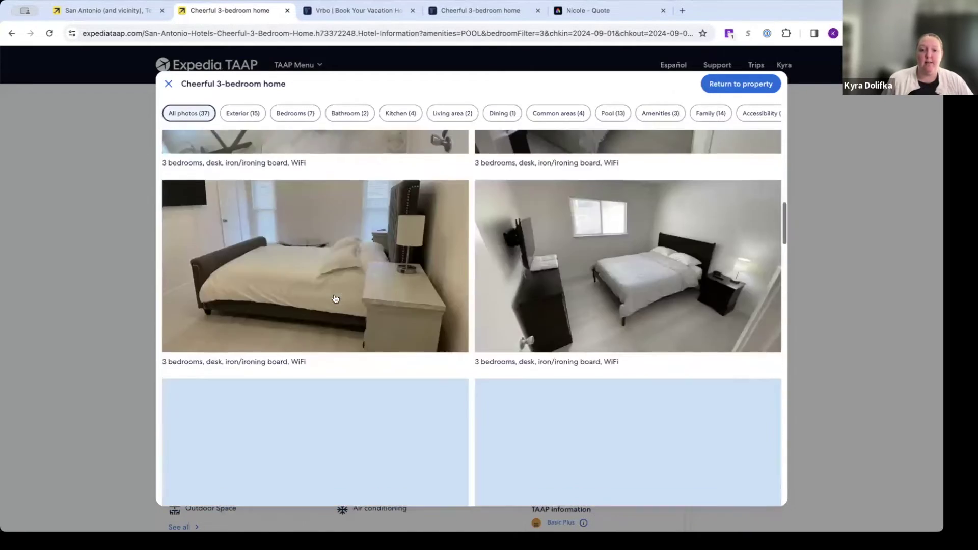
scroll(335, 299, down, 13)
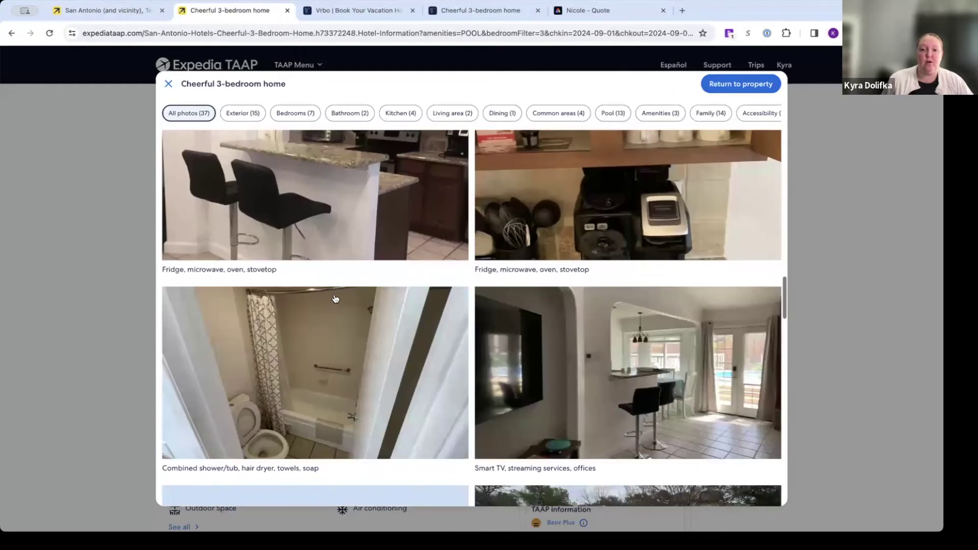
scroll(336, 298, down, 10)
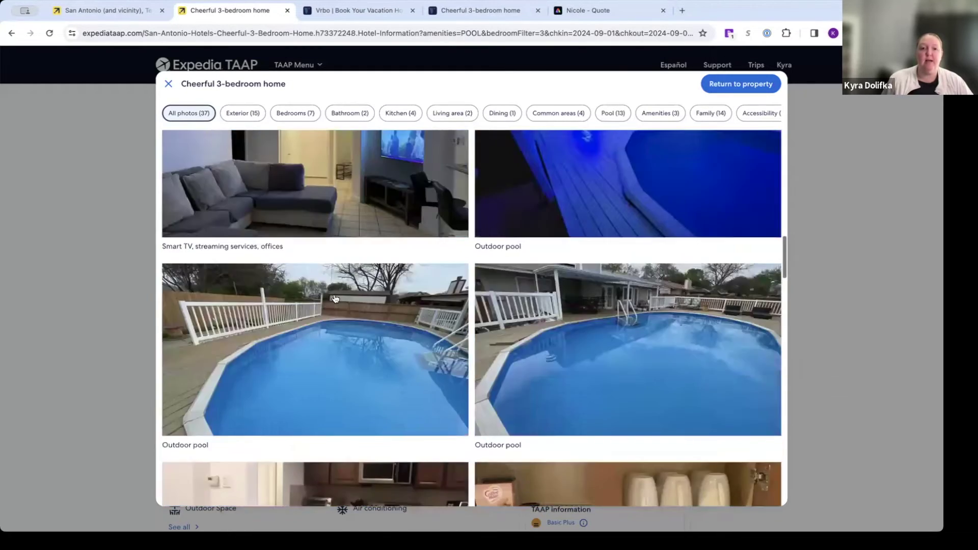
scroll(335, 298, up, 20)
click(168, 83)
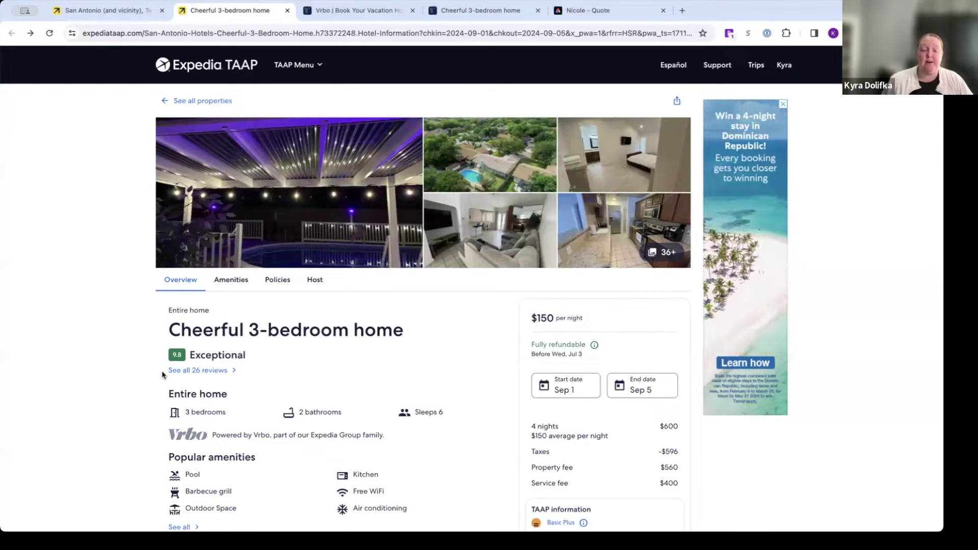
scroll(162, 374, down, 2)
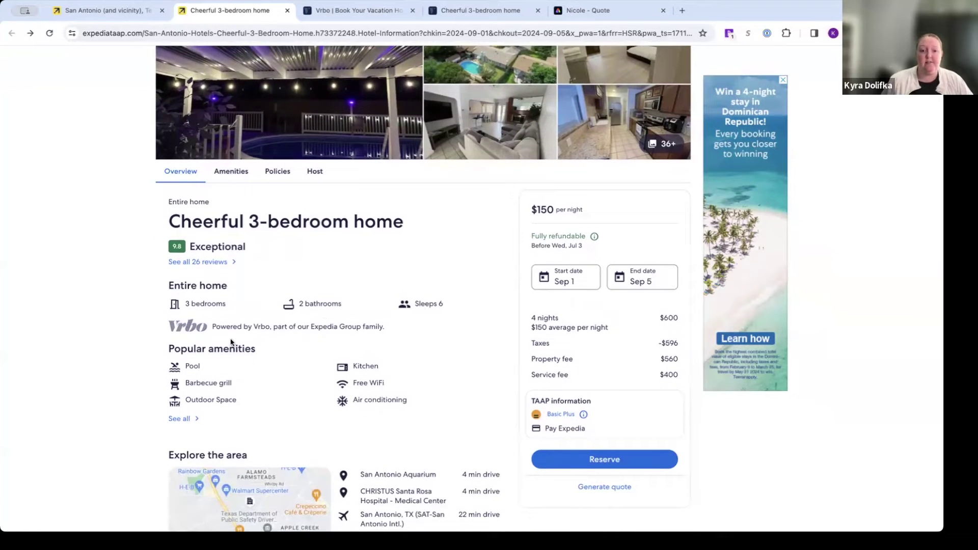
scroll(231, 343, down, 1)
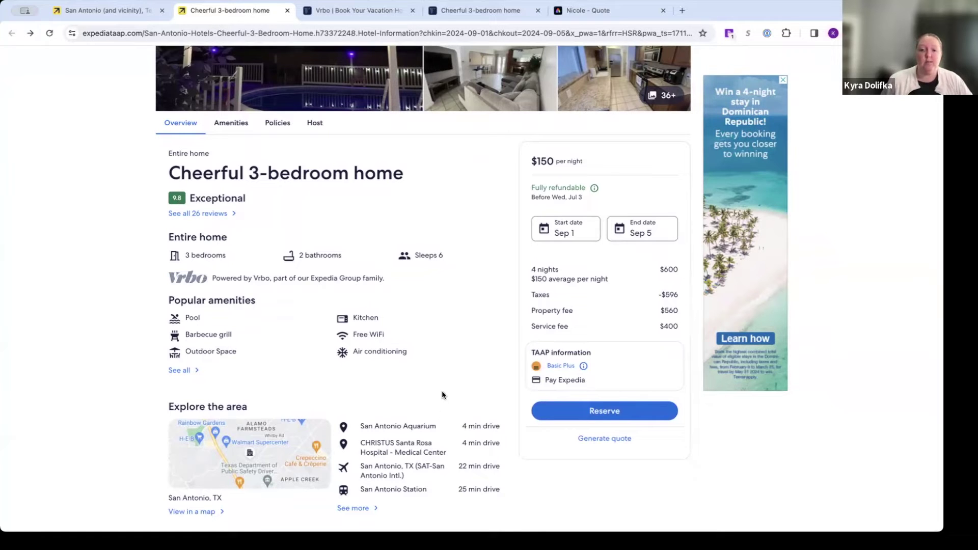
scroll(443, 394, down, 5)
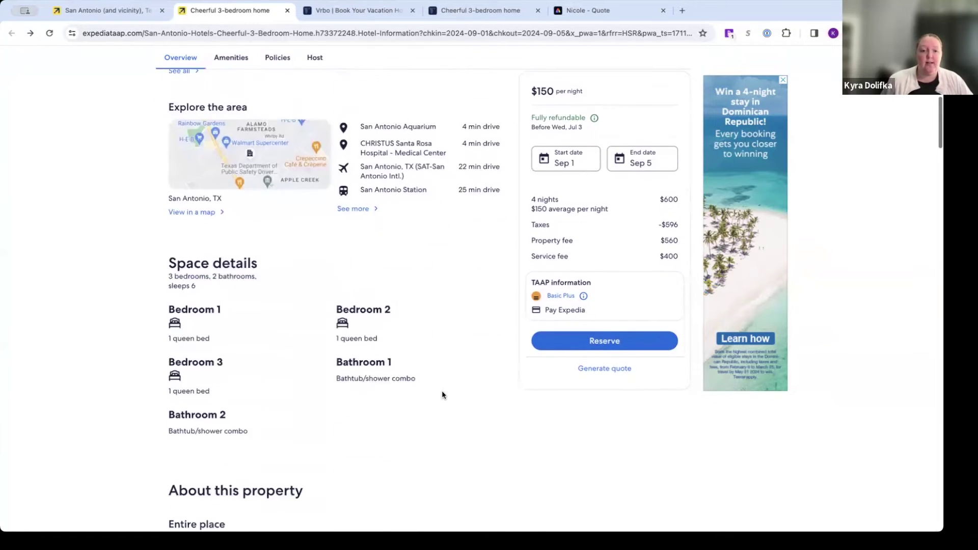
scroll(442, 390, down, 1)
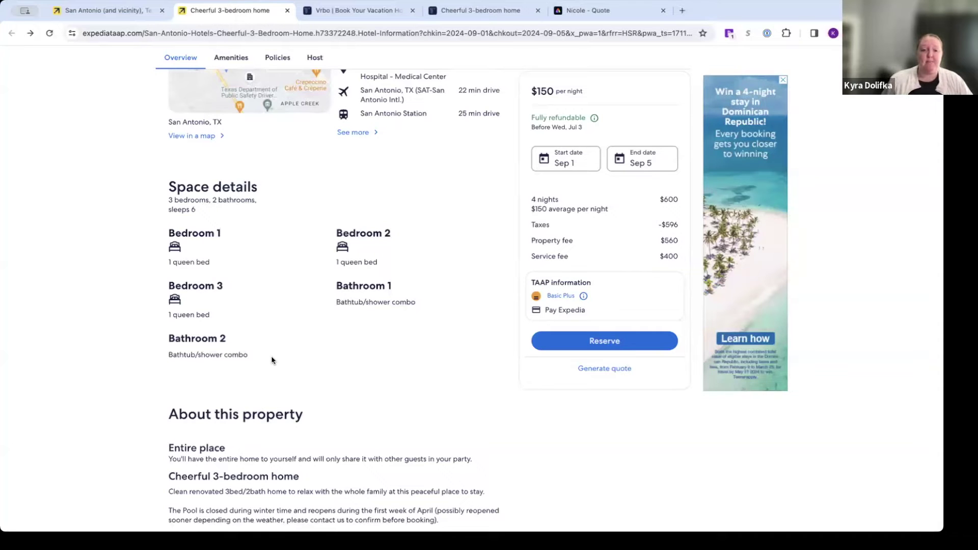
scroll(271, 360, down, 3)
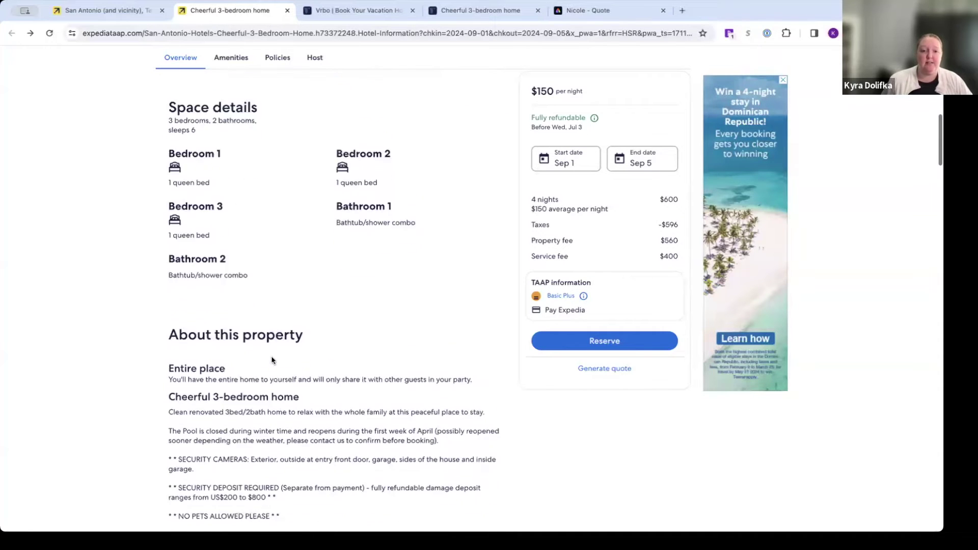
scroll(137, 380, down, 7)
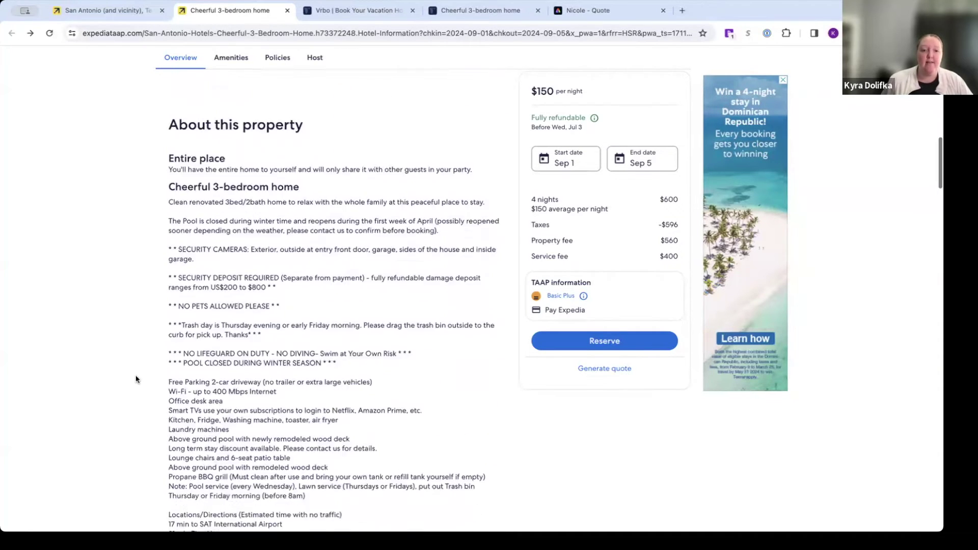
scroll(136, 379, down, 7)
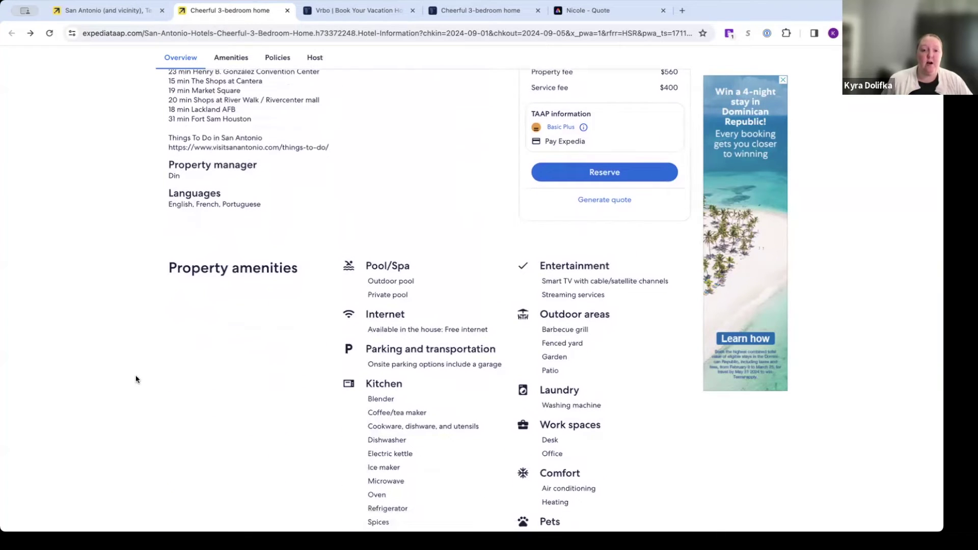
scroll(136, 379, up, 3)
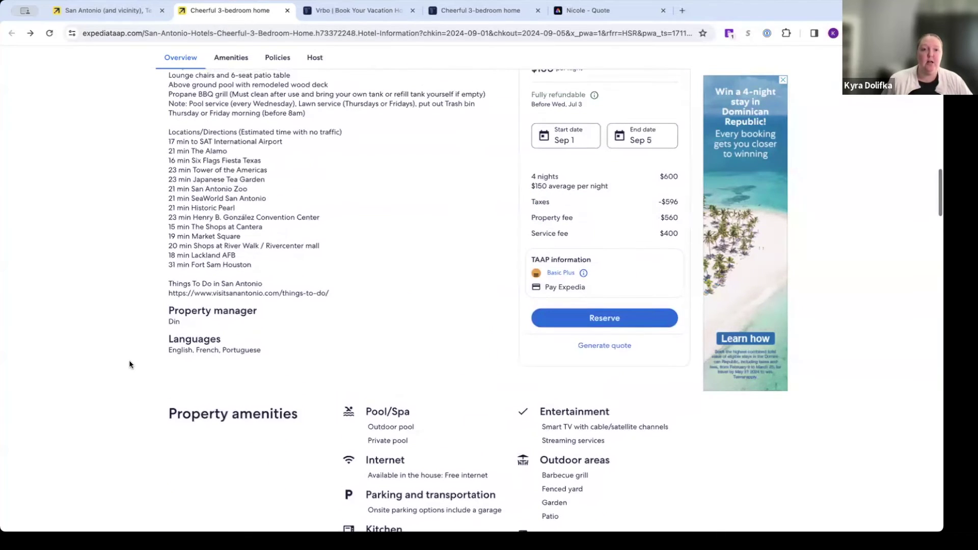
scroll(125, 299, down, 5)
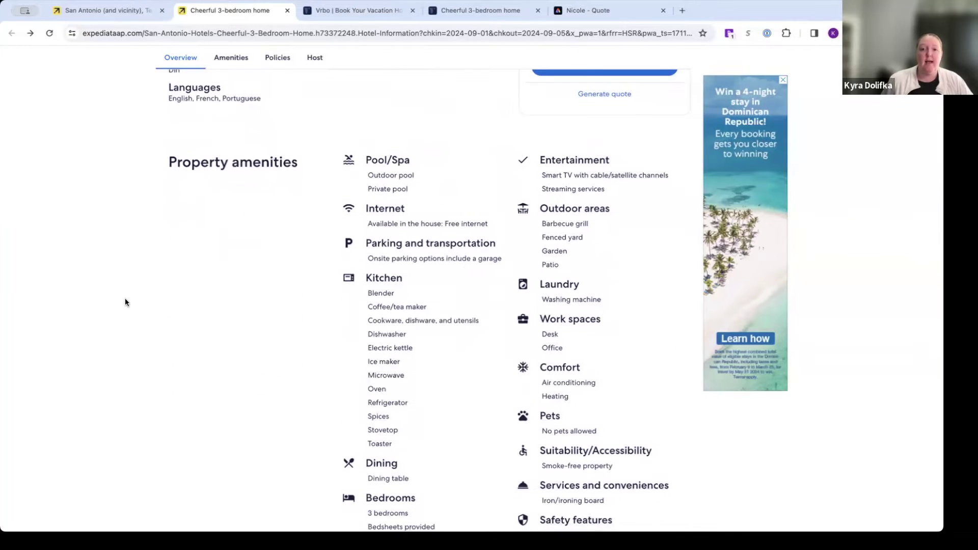
scroll(125, 302, down, 2)
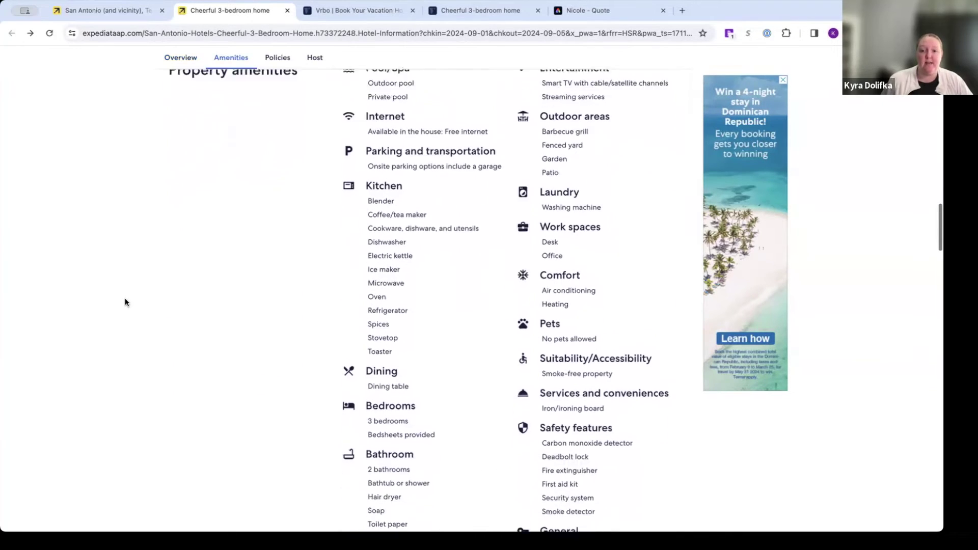
scroll(126, 303, down, 5)
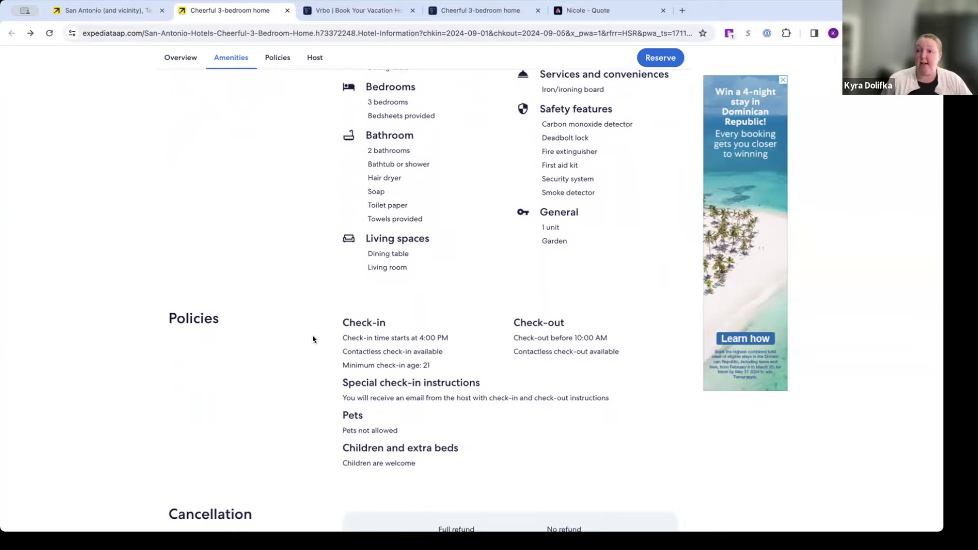
scroll(313, 339, down, 1)
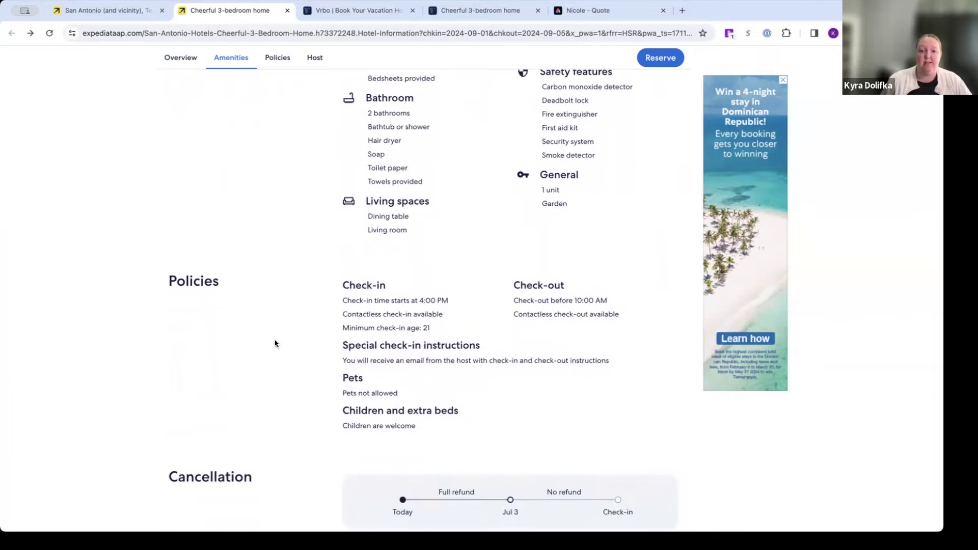
scroll(275, 343, down, 1)
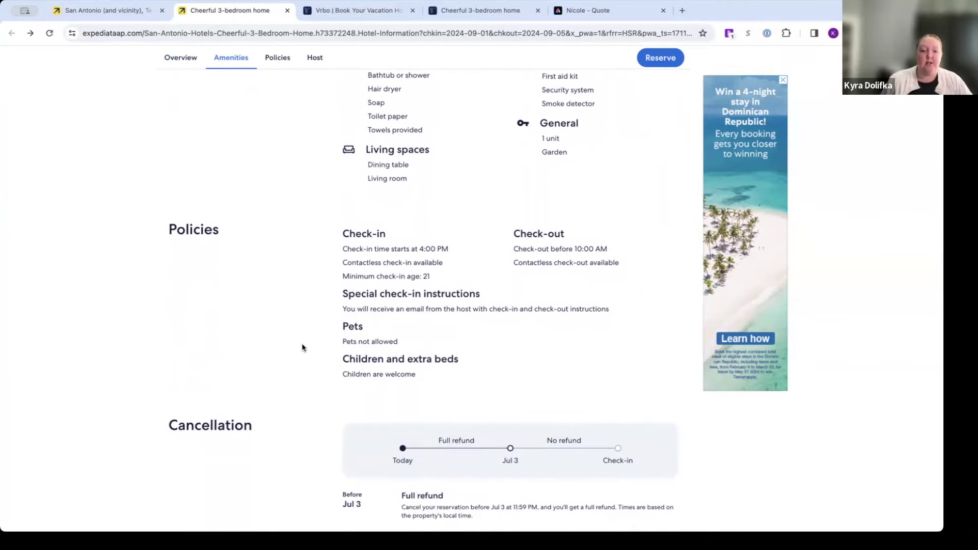
scroll(302, 348, down, 6)
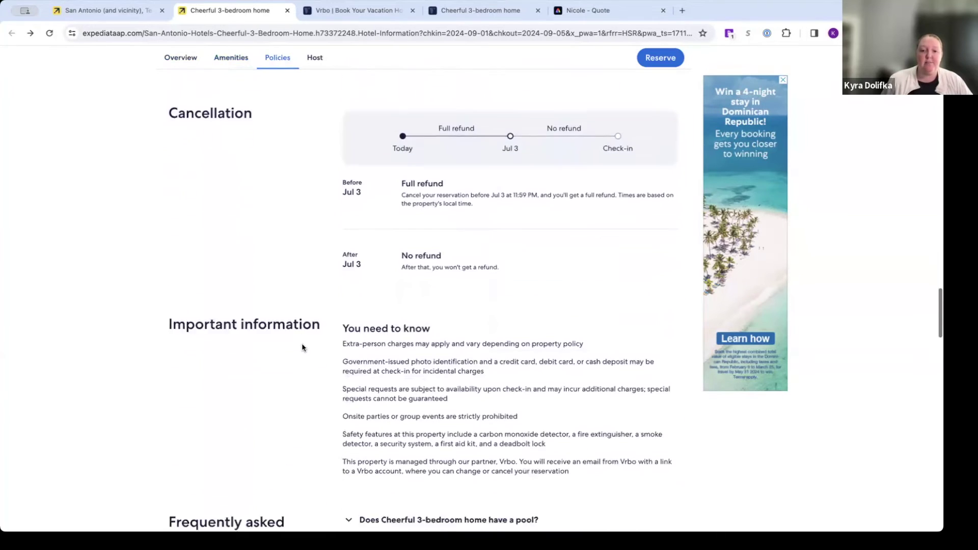
scroll(302, 348, down, 3)
scroll(301, 345, up, 2)
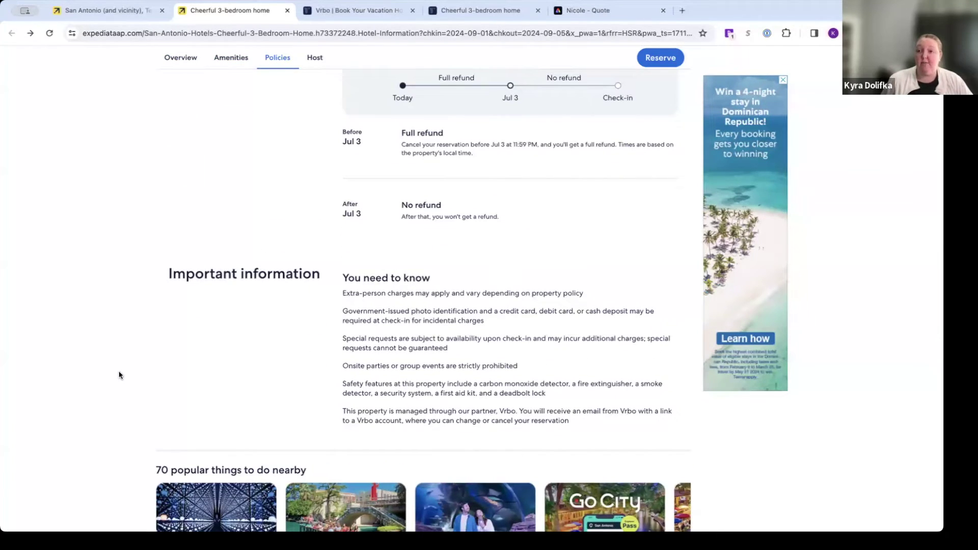
scroll(120, 376, up, 4)
scroll(120, 376, up, 20)
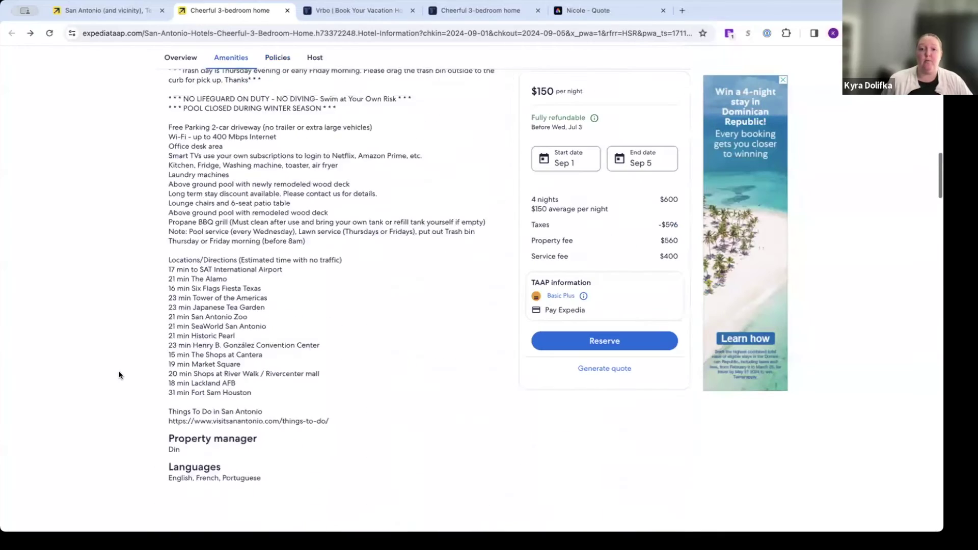
scroll(119, 376, up, 5)
scroll(119, 375, down, 2)
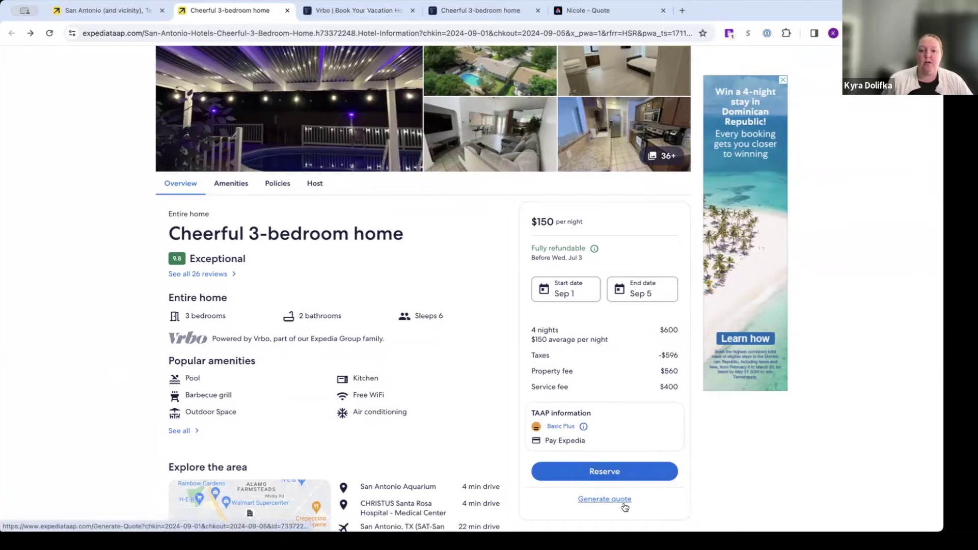
scroll(616, 477, down, 1)
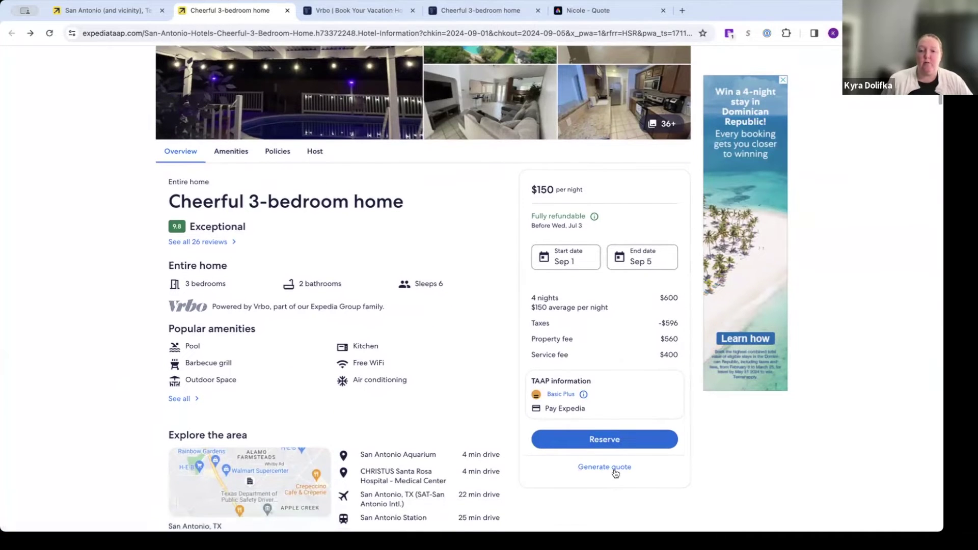
Generate a quote for the Cheerful 3-bedroom home and review its $963.95 price overview
click(615, 474)
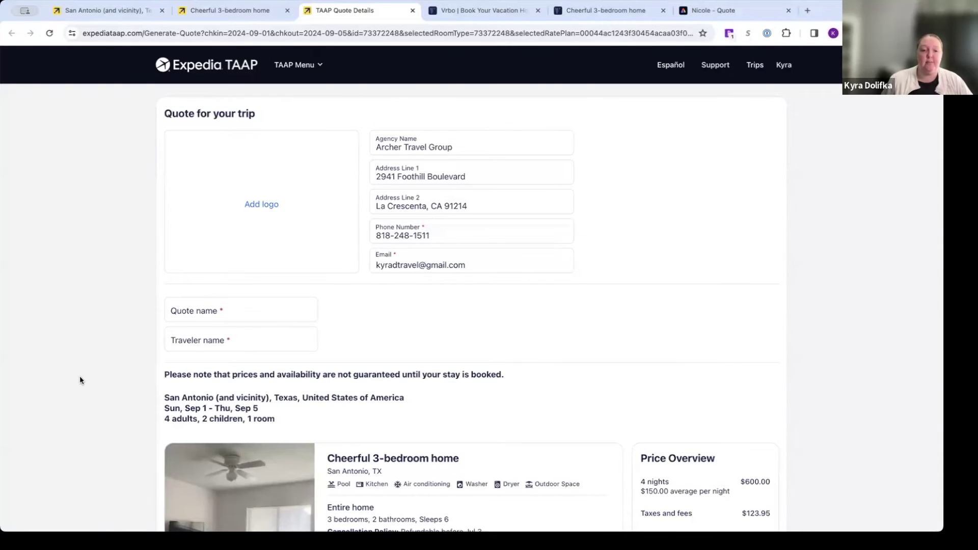
scroll(79, 380, down, 2)
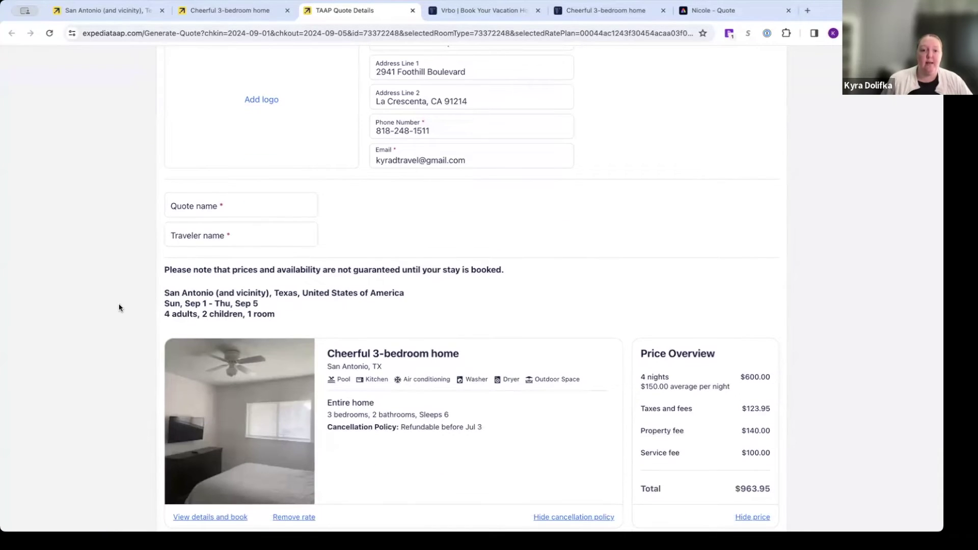
scroll(119, 308, down, 3)
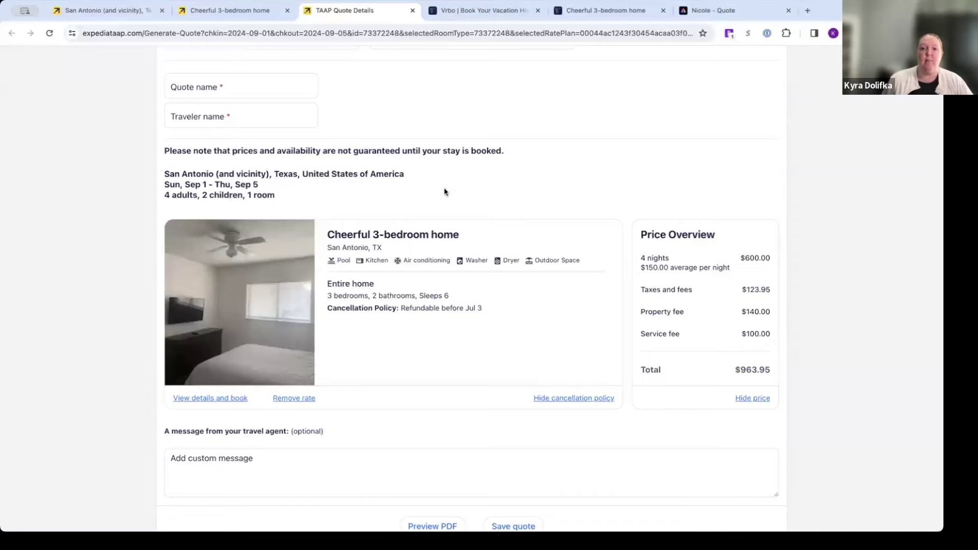
Switch to Vrbo, dismiss the Rakuten cash back popup, and view the home's $840 listing
click(441, 11)
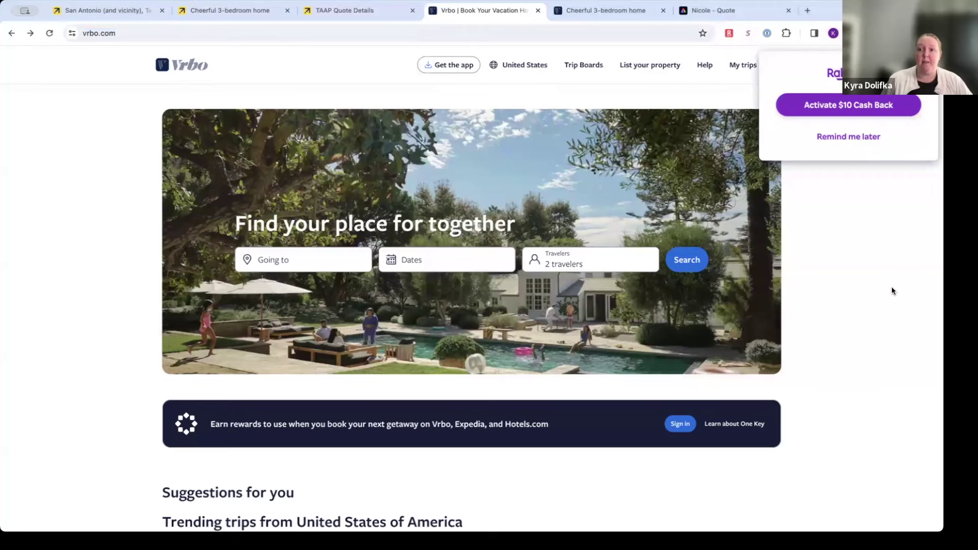
click(879, 138)
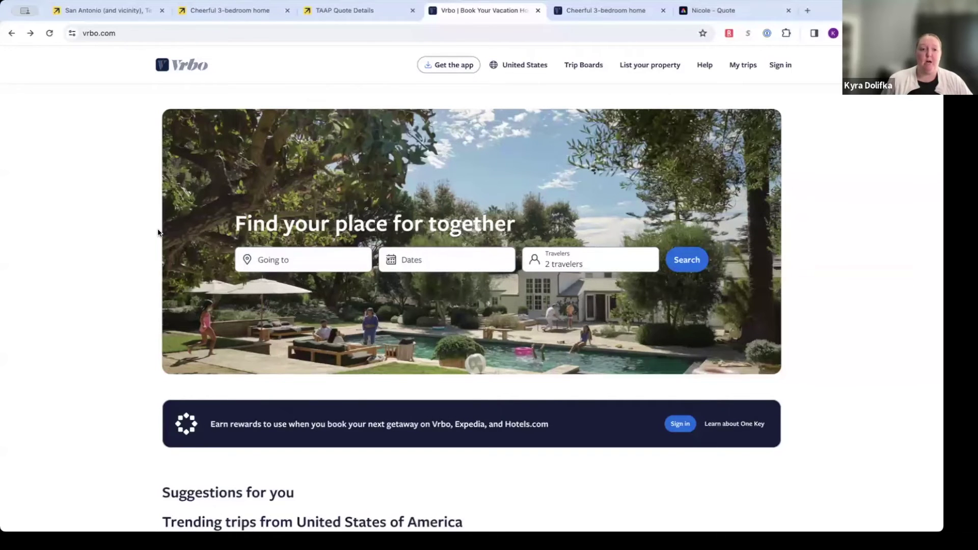
click(582, 11)
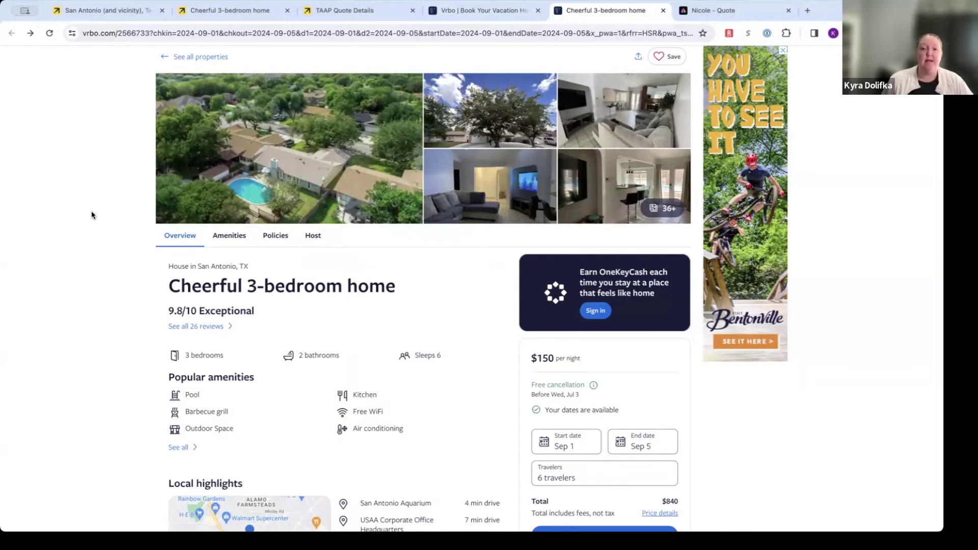
scroll(92, 215, down, 1)
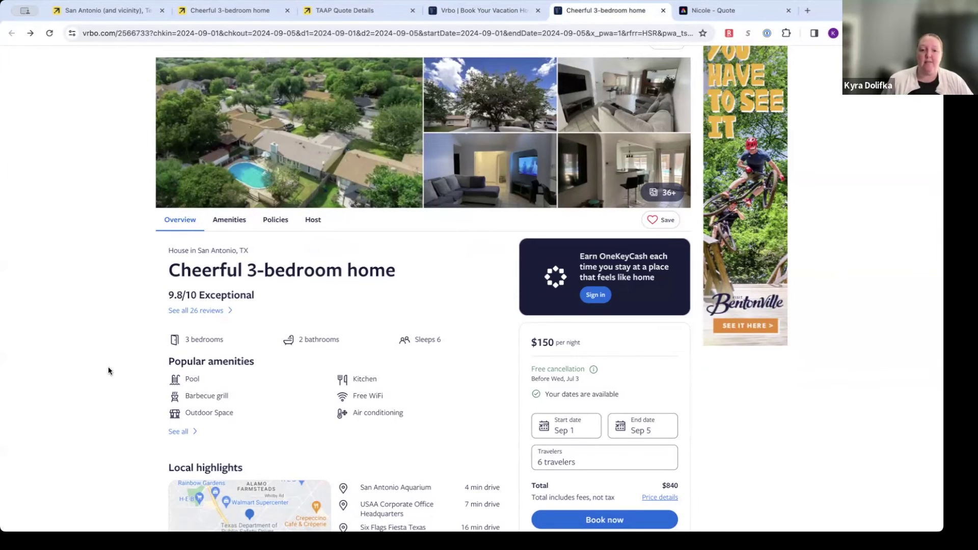
scroll(108, 371, down, 1)
scroll(108, 371, up, 1)
scroll(108, 369, up, 1)
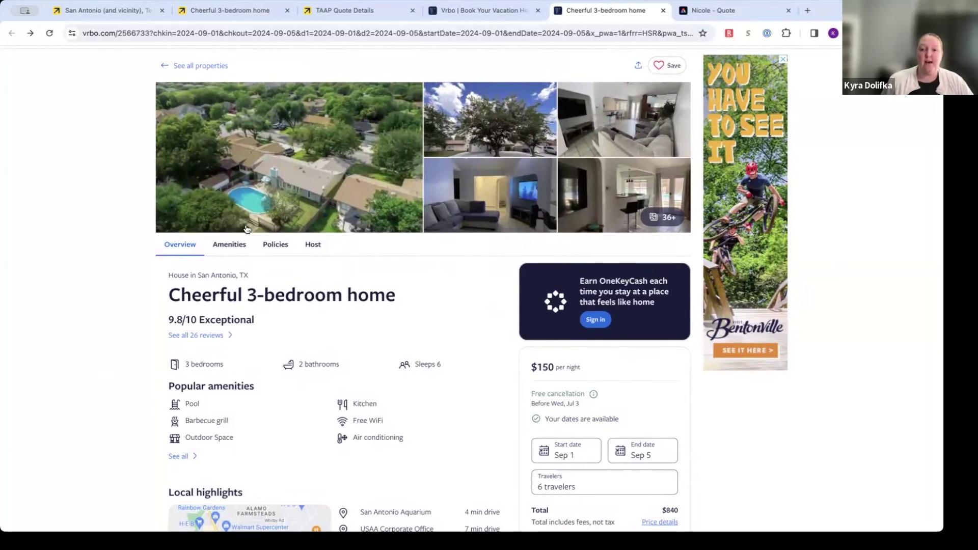
scroll(24, 330, down, 2)
scroll(24, 331, down, 4)
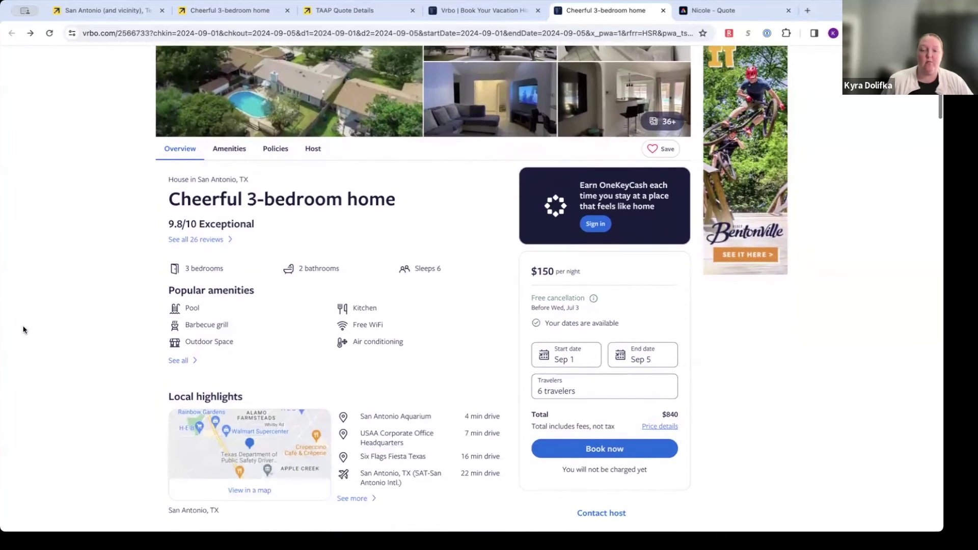
scroll(24, 330, down, 2)
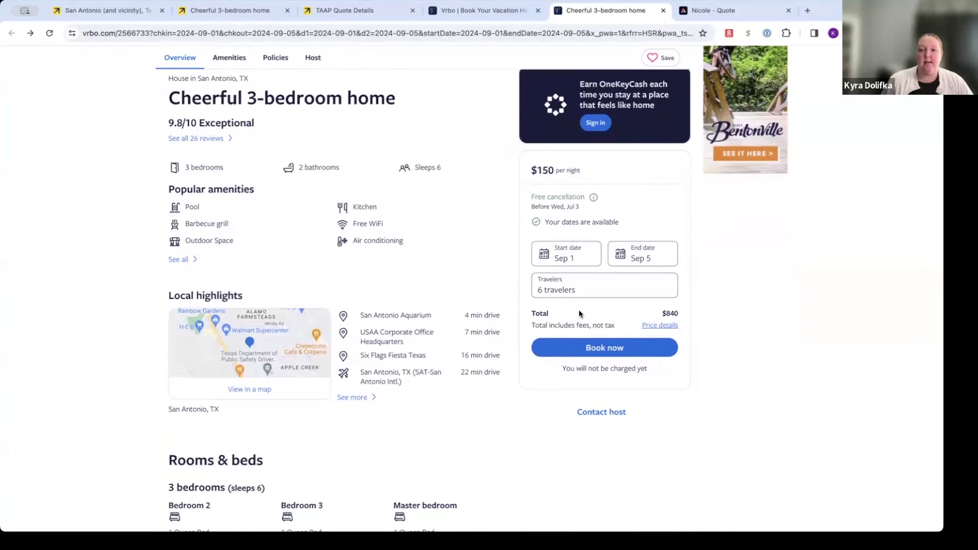
scroll(578, 314, down, 2)
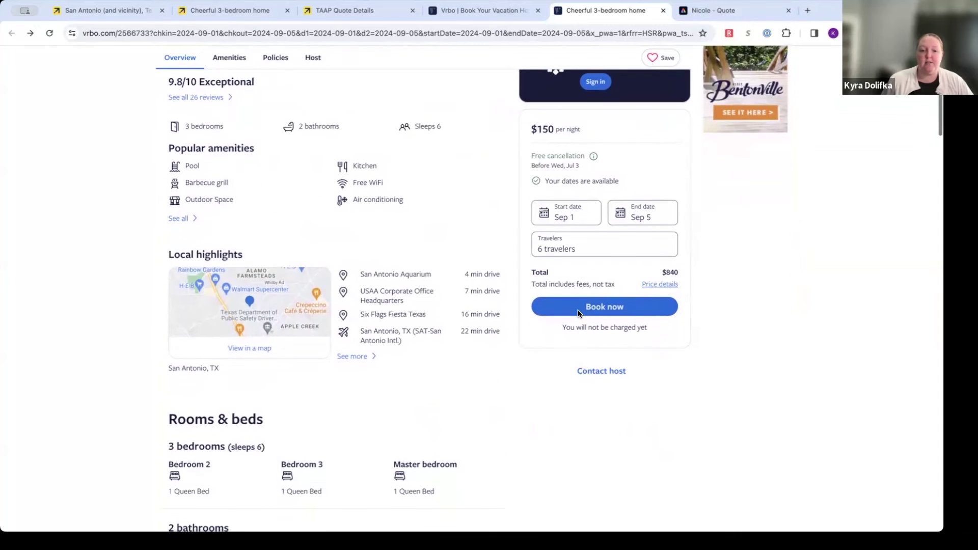
scroll(439, 449, down, 20)
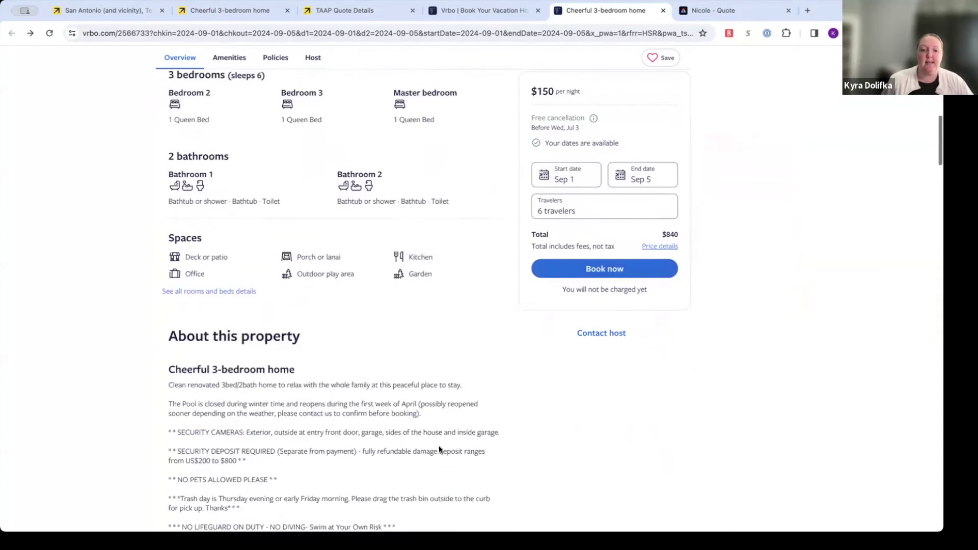
scroll(440, 450, up, 20)
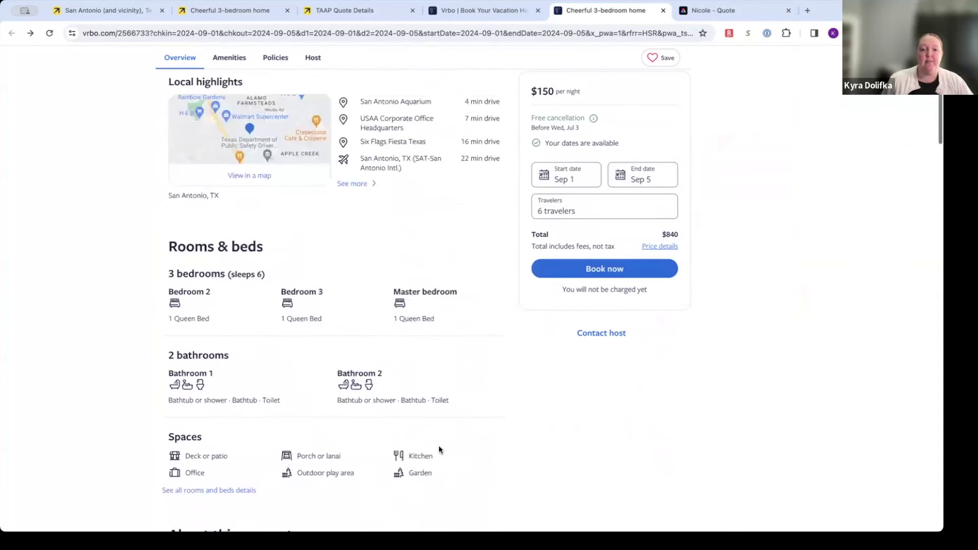
scroll(440, 451, down, 1)
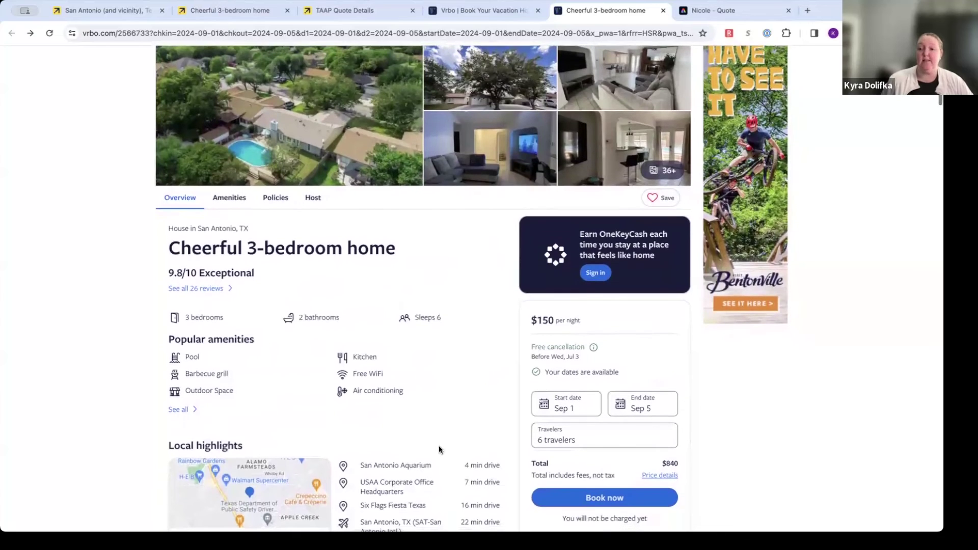
scroll(454, 387, down, 1)
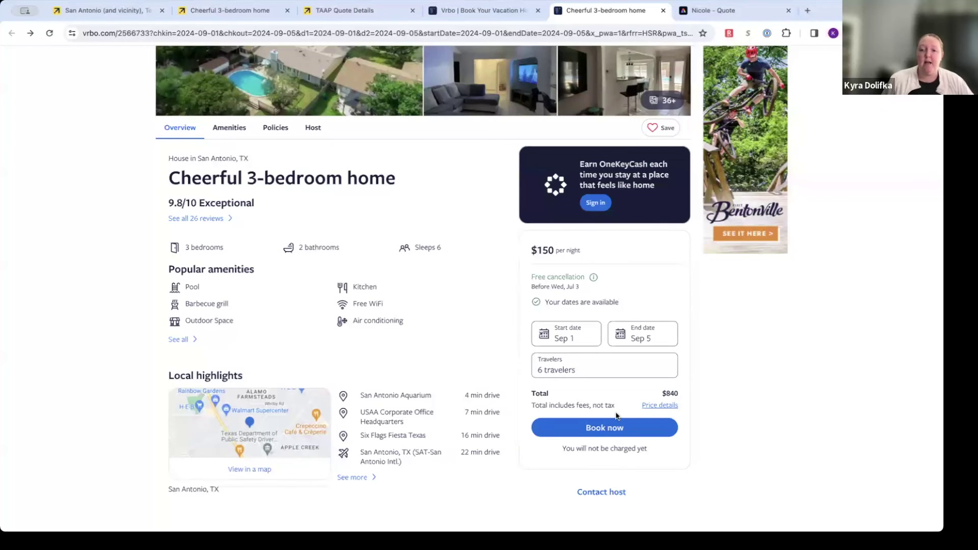
click(674, 408)
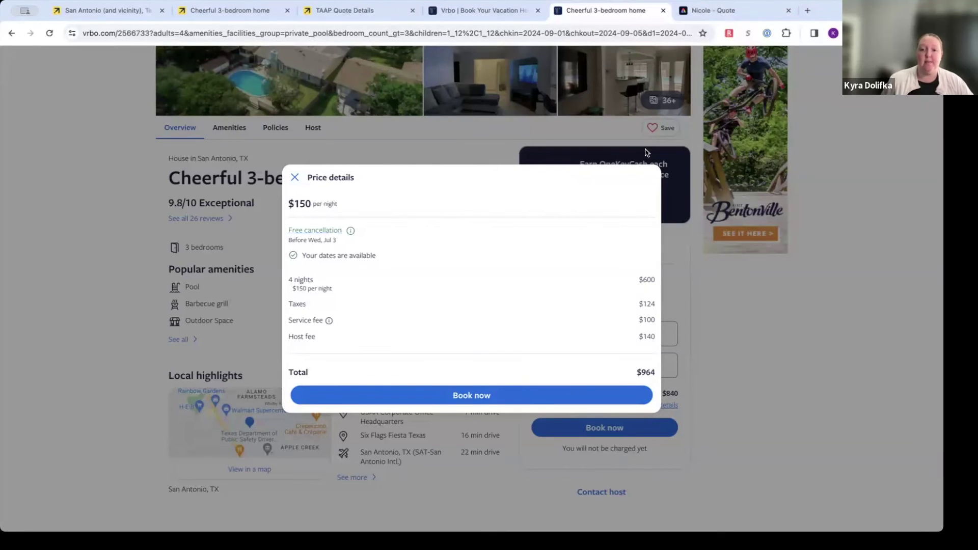
click(295, 179)
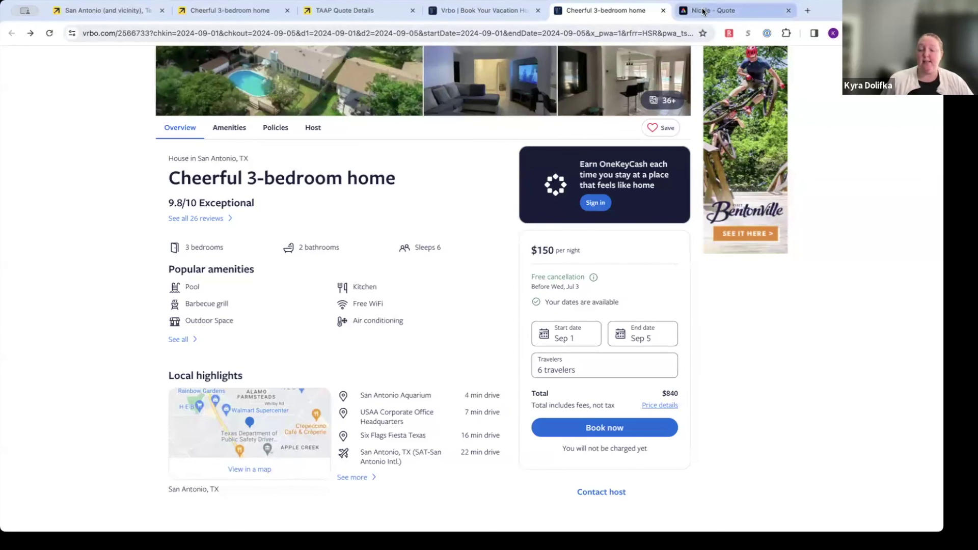
Scroll through Option 1's highlights, price breakdown and photos on the Las Vegas quote page
click(758, 12)
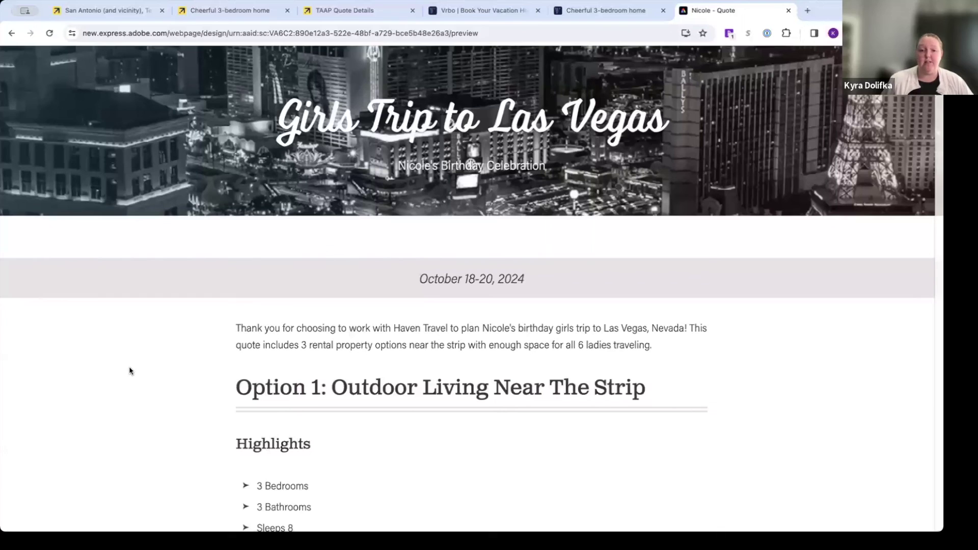
scroll(129, 371, down, 2)
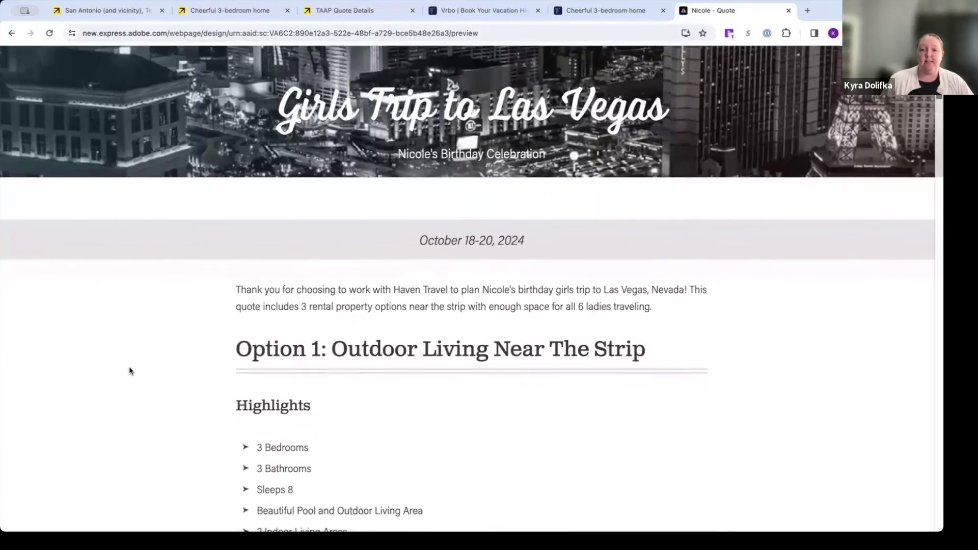
scroll(130, 371, down, 5)
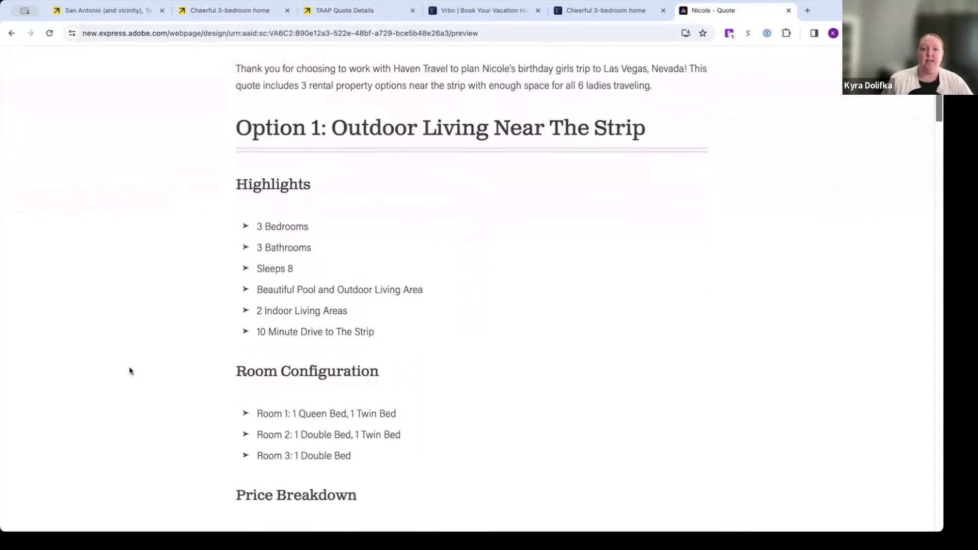
scroll(129, 371, down, 1)
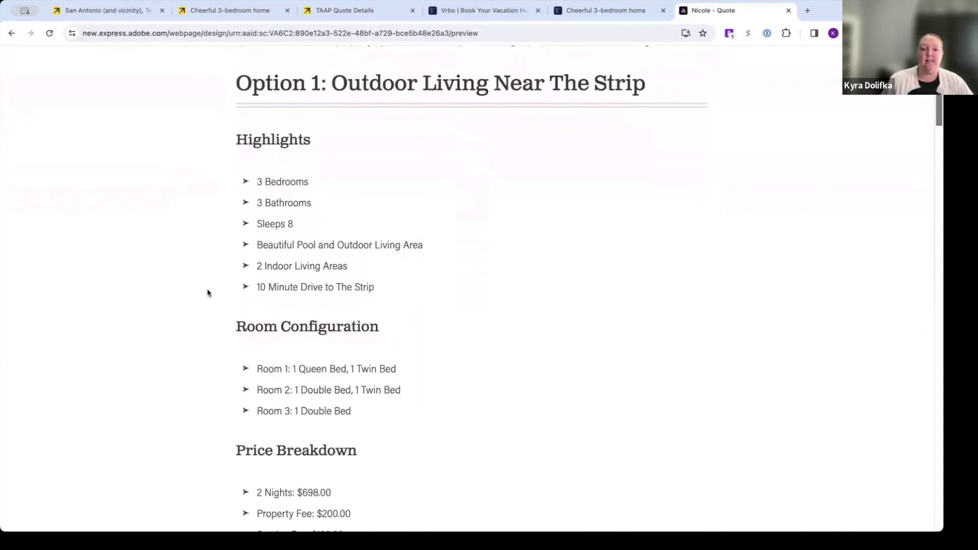
scroll(206, 300, down, 3)
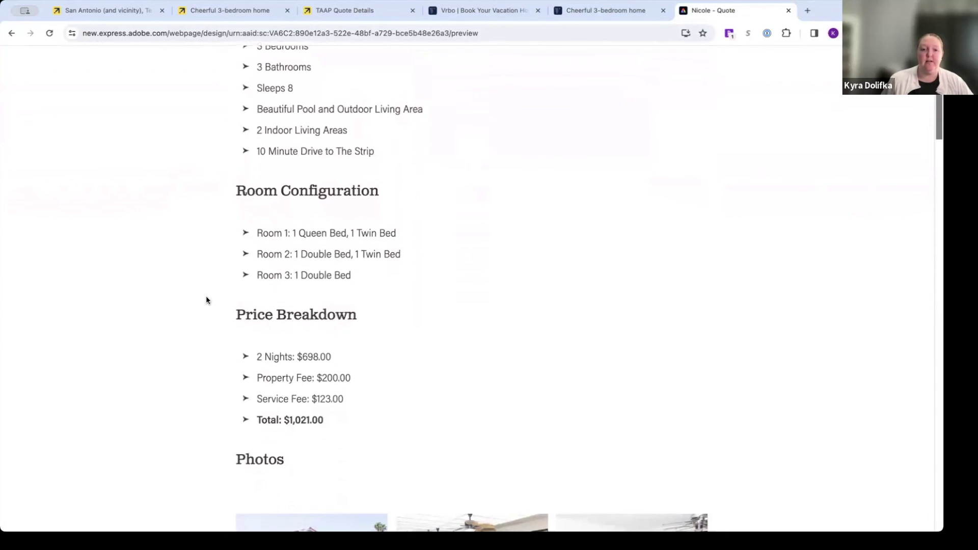
scroll(204, 403, down, 8)
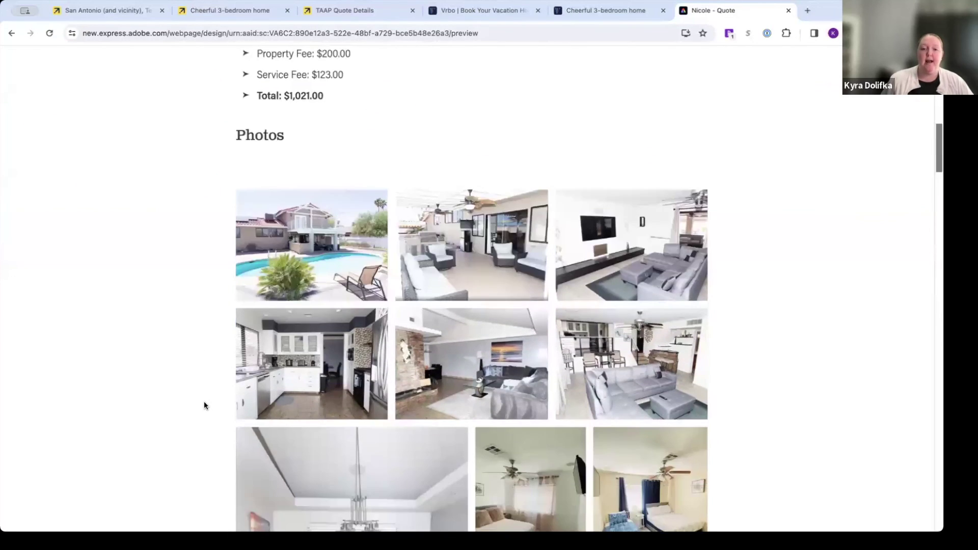
scroll(204, 406, down, 1)
scroll(204, 406, down, 2)
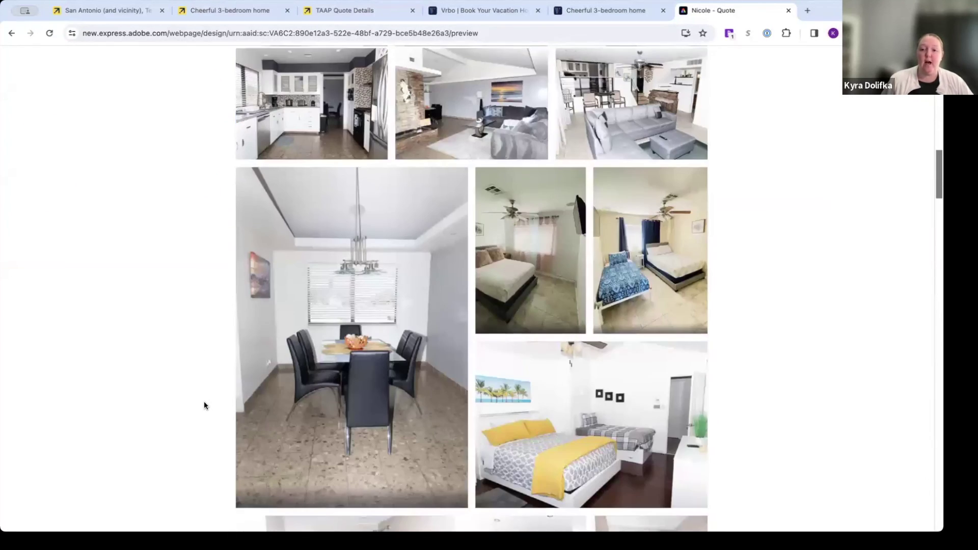
scroll(204, 405, up, 2)
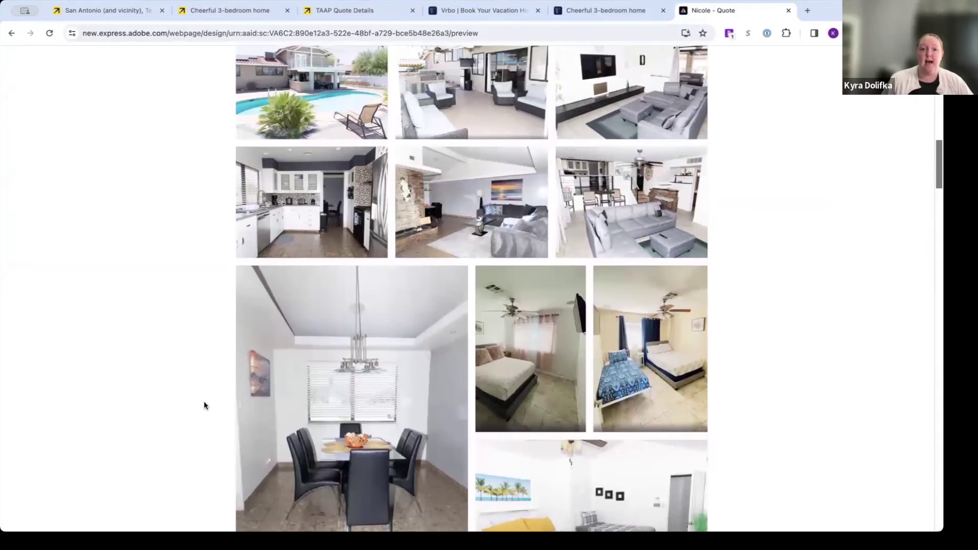
scroll(204, 402, down, 4)
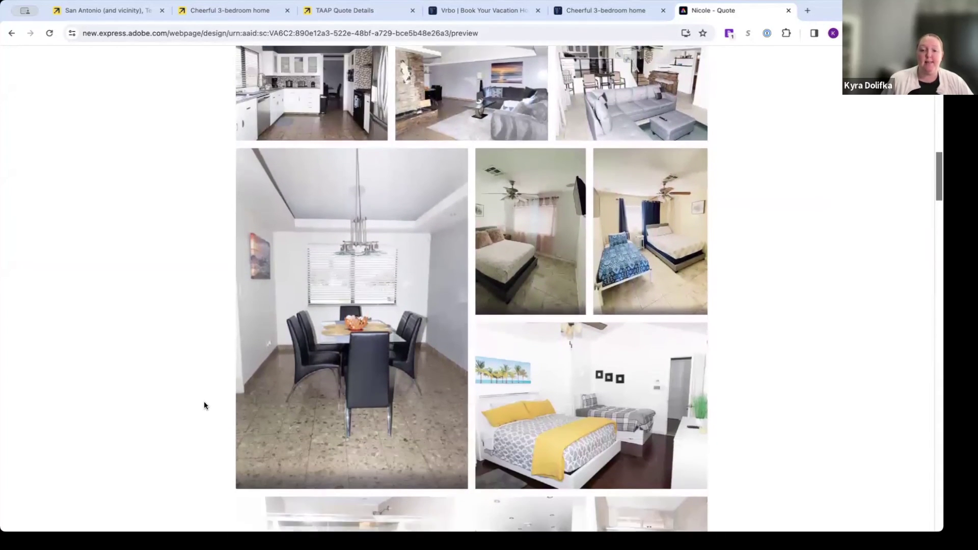
scroll(204, 405, down, 3)
scroll(203, 406, up, 1)
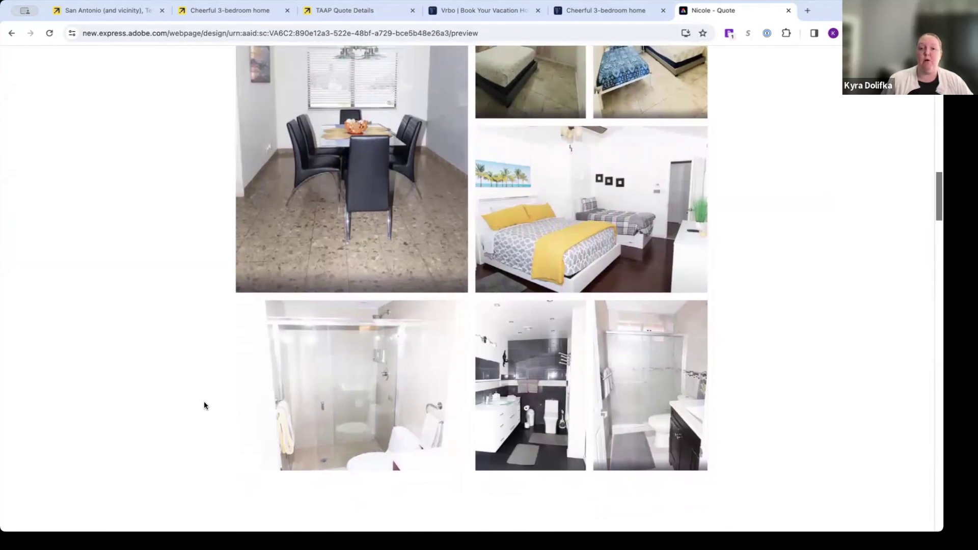
scroll(204, 405, down, 6)
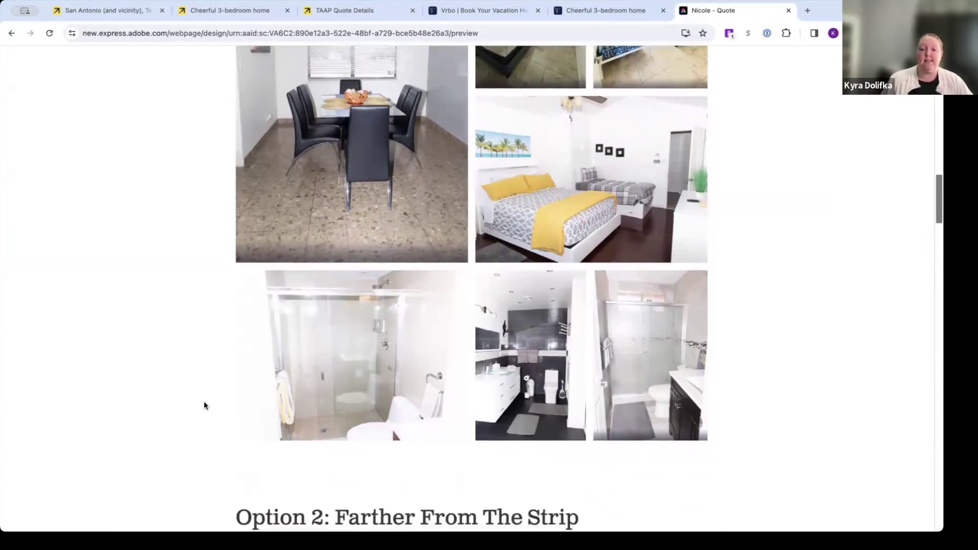
scroll(203, 405, down, 6)
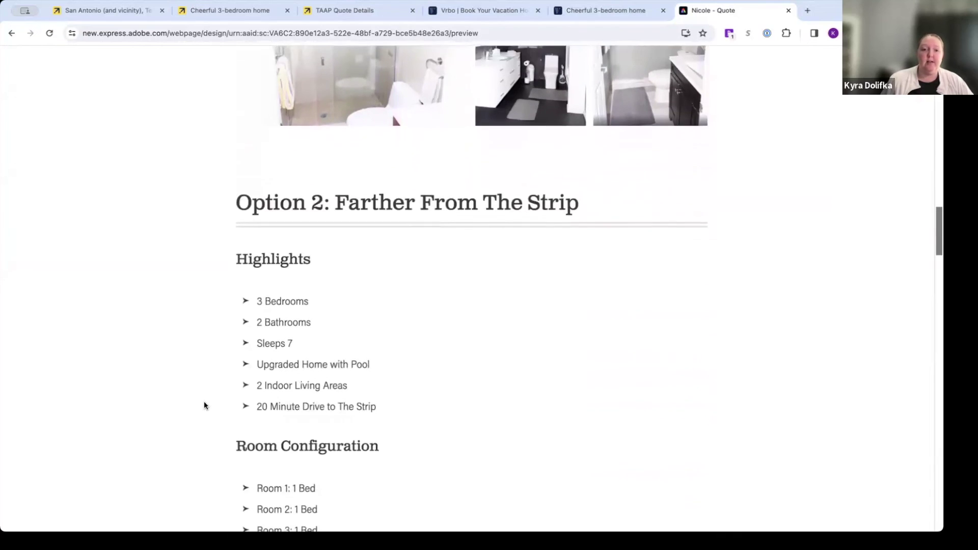
scroll(204, 405, down, 8)
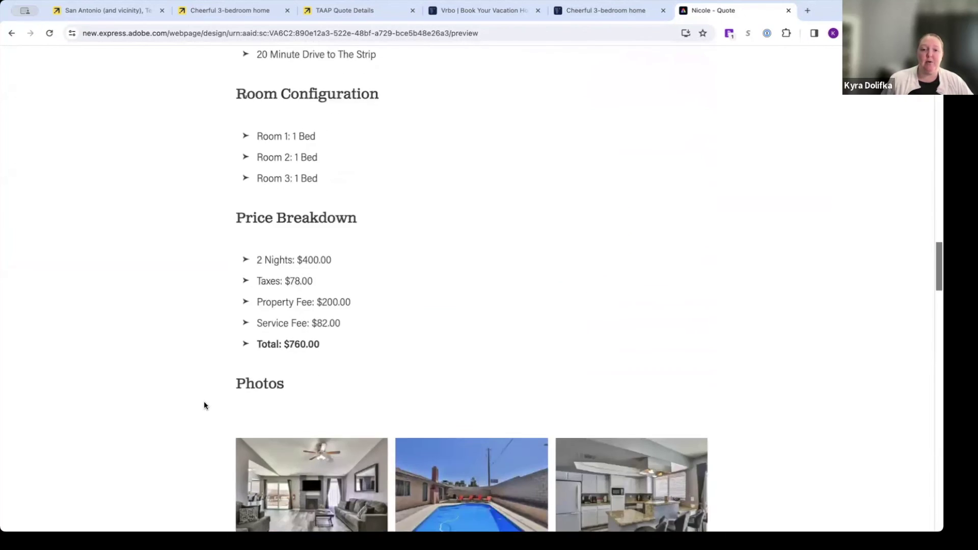
scroll(204, 405, down, 2)
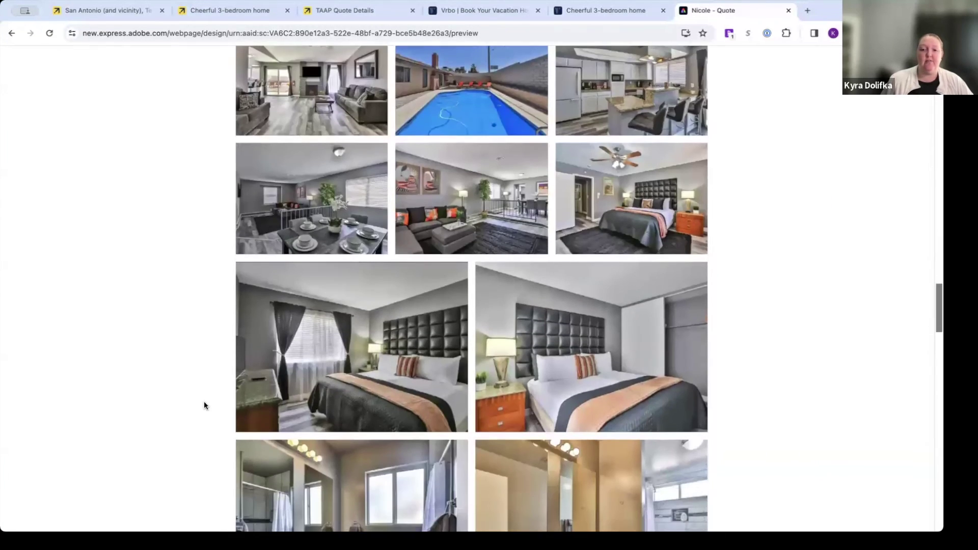
scroll(203, 405, down, 3)
scroll(204, 406, up, 1)
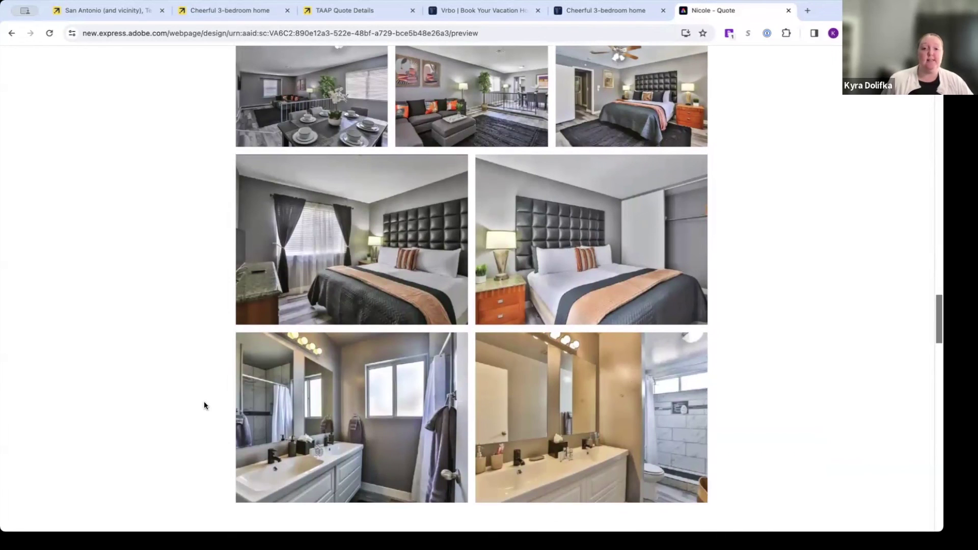
scroll(205, 403, up, 5)
scroll(204, 403, up, 5)
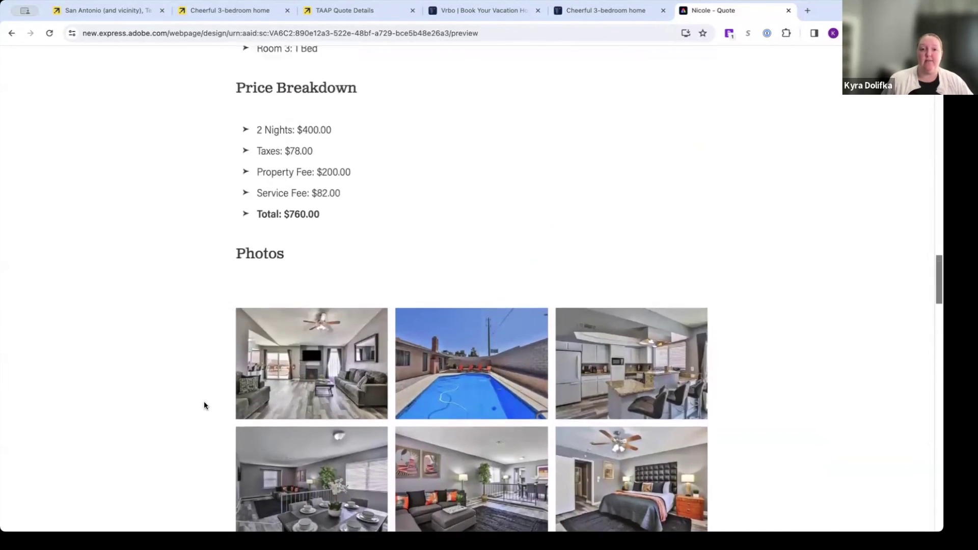
scroll(204, 404, up, 2)
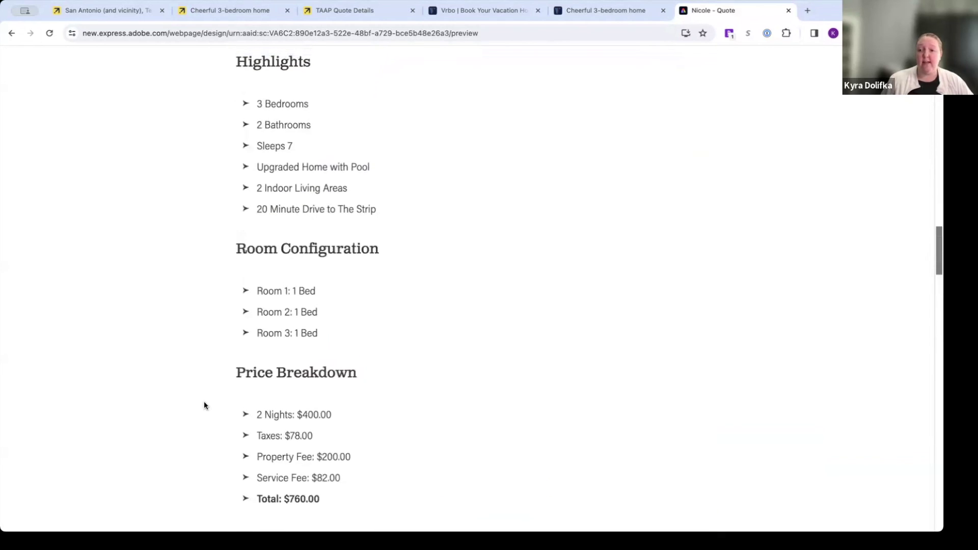